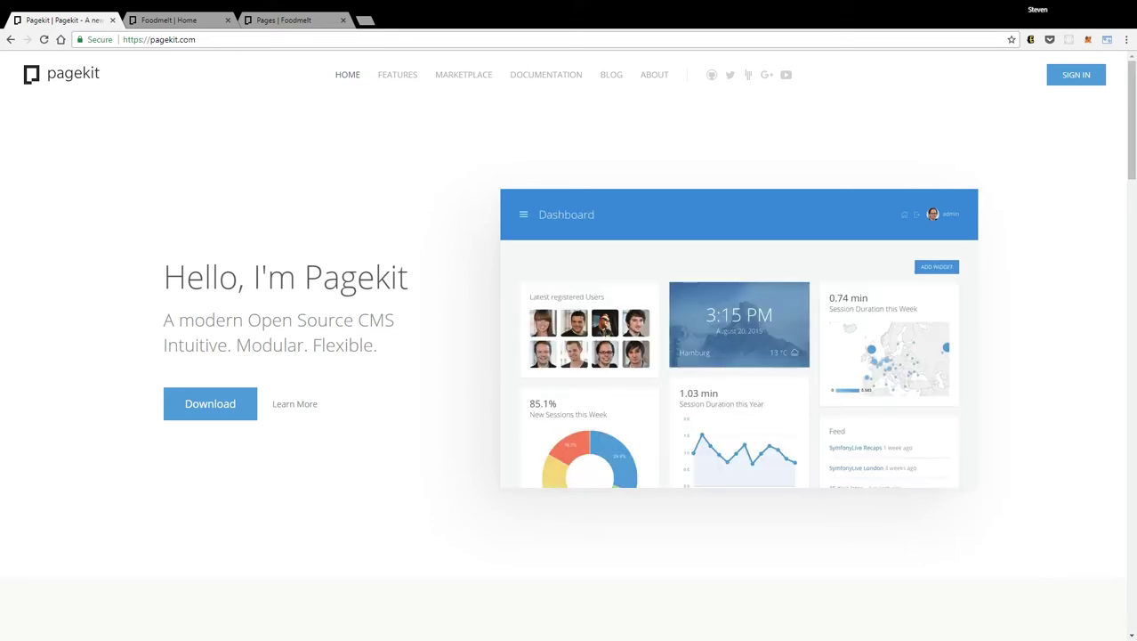
- Look through the Pagekit homepage, from its interface and marketplace sections to the libraries it is built with
scroll(1020, 445, down, 8)
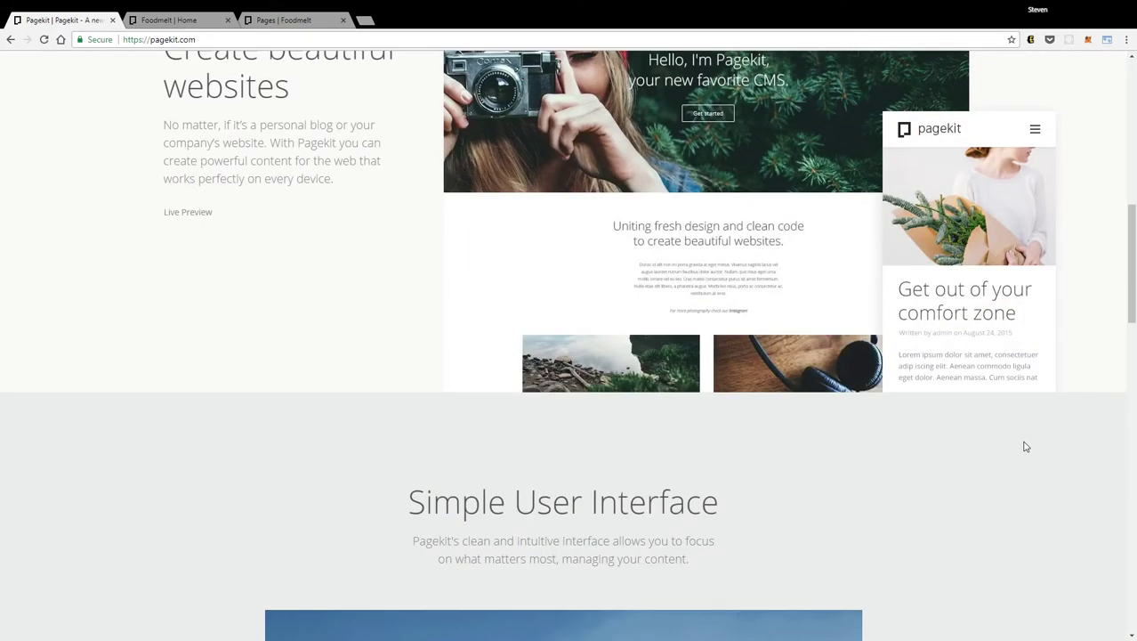
scroll(1025, 446, down, 3)
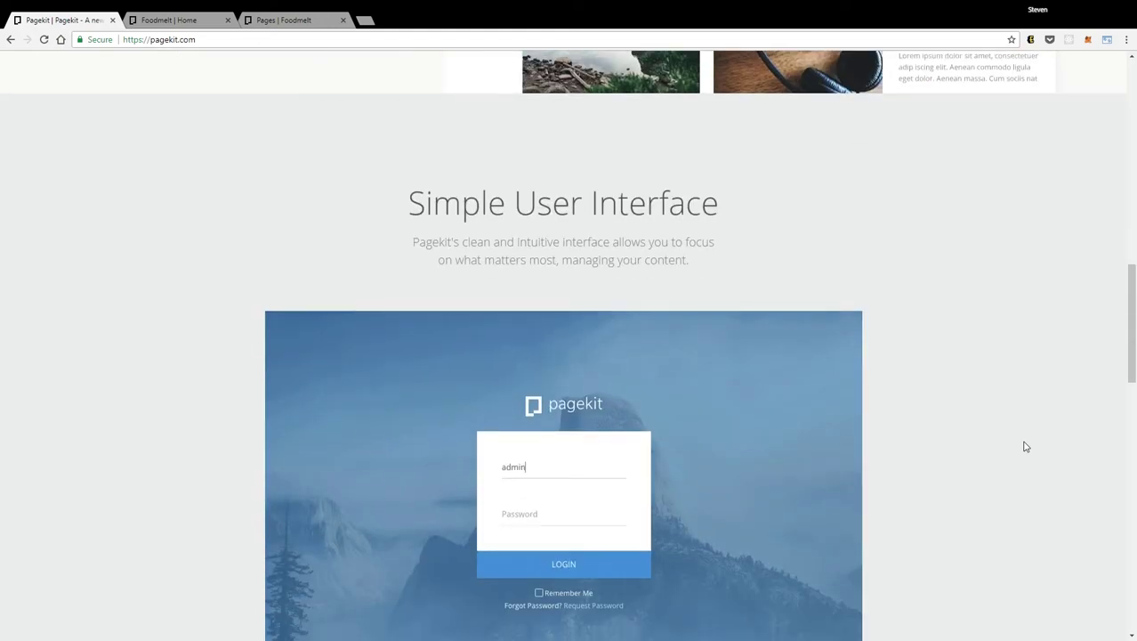
scroll(1024, 446, down, 3)
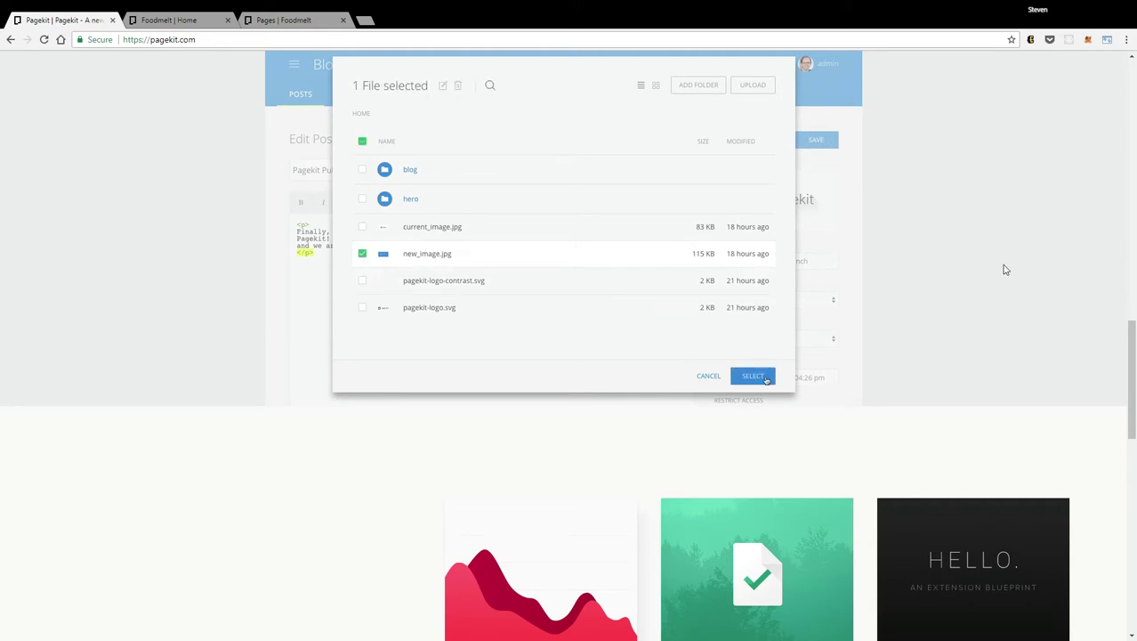
scroll(1007, 268, down, 2)
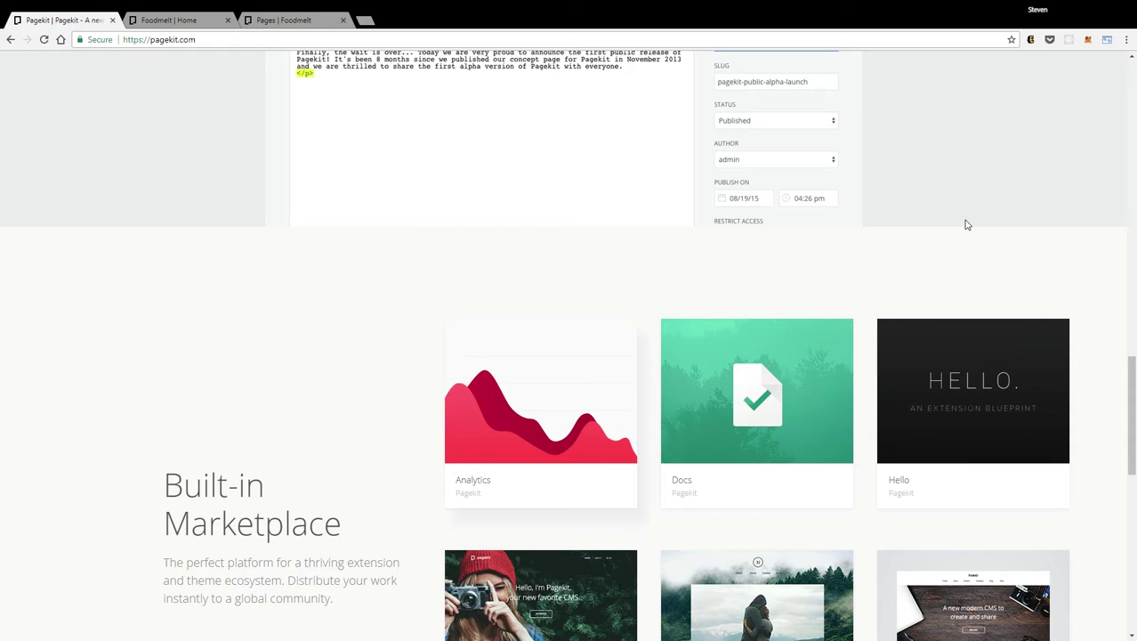
scroll(967, 224, down, 7)
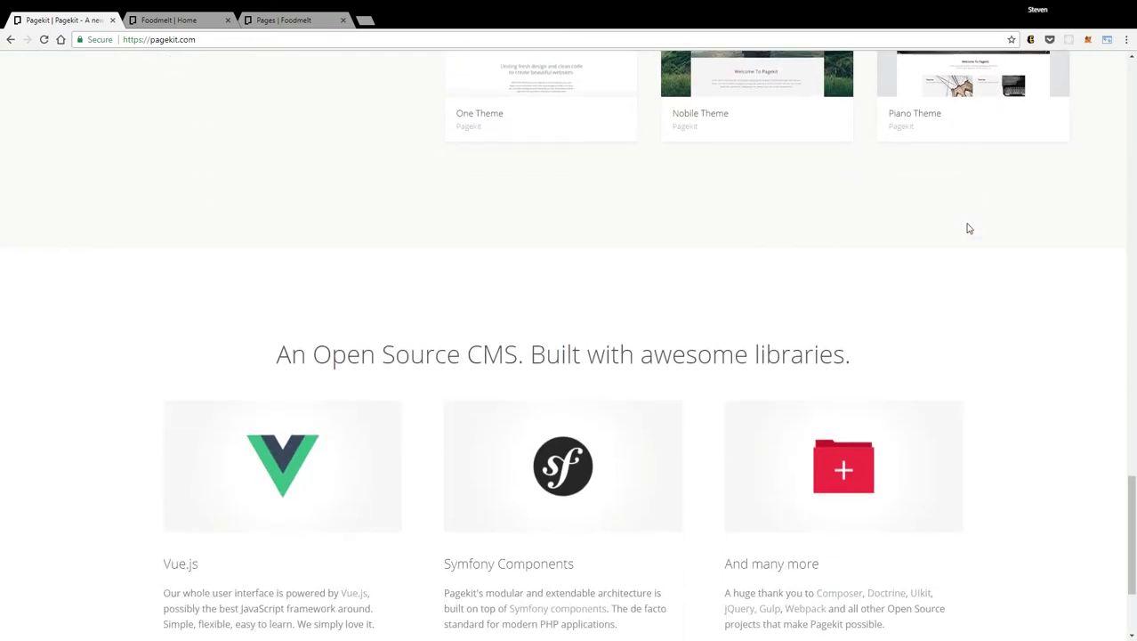
scroll(970, 229, down, 2)
- Switch to the live Foodmelt site and examine its default Home and Blog pages
key(ctrl+Tab)
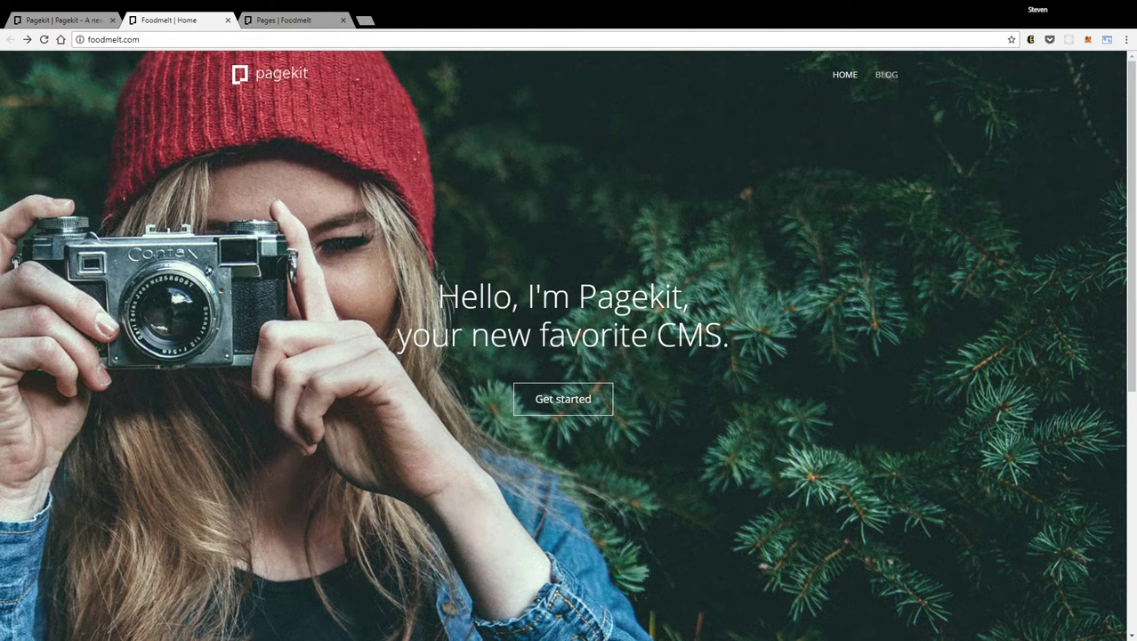
scroll(854, 209, down, 5)
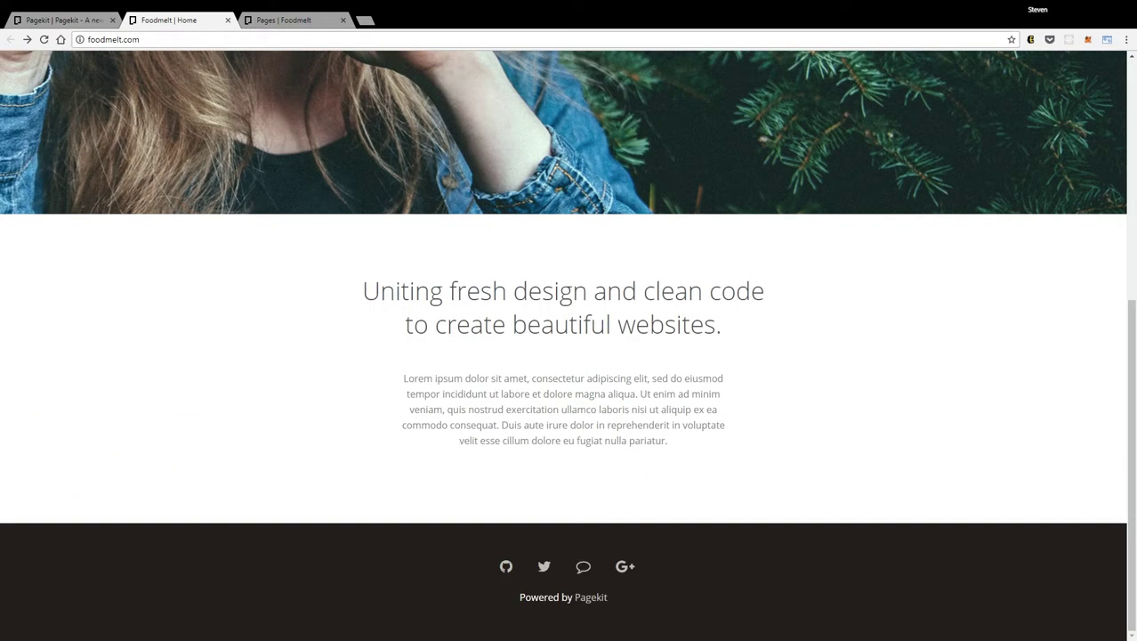
scroll(909, 401, up, 5)
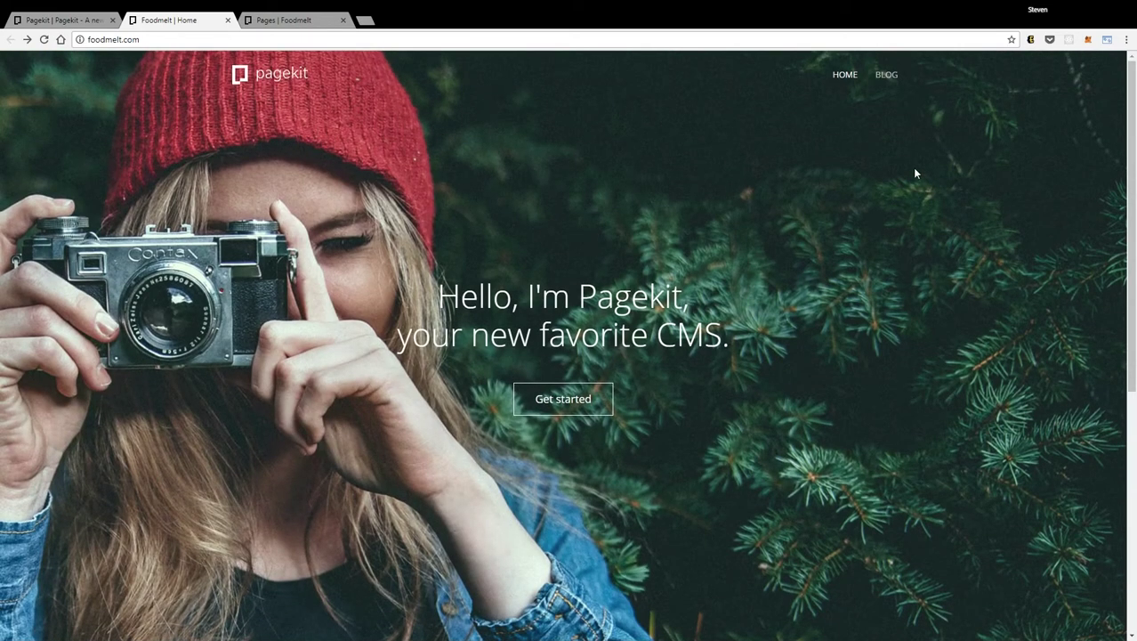
click(890, 76)
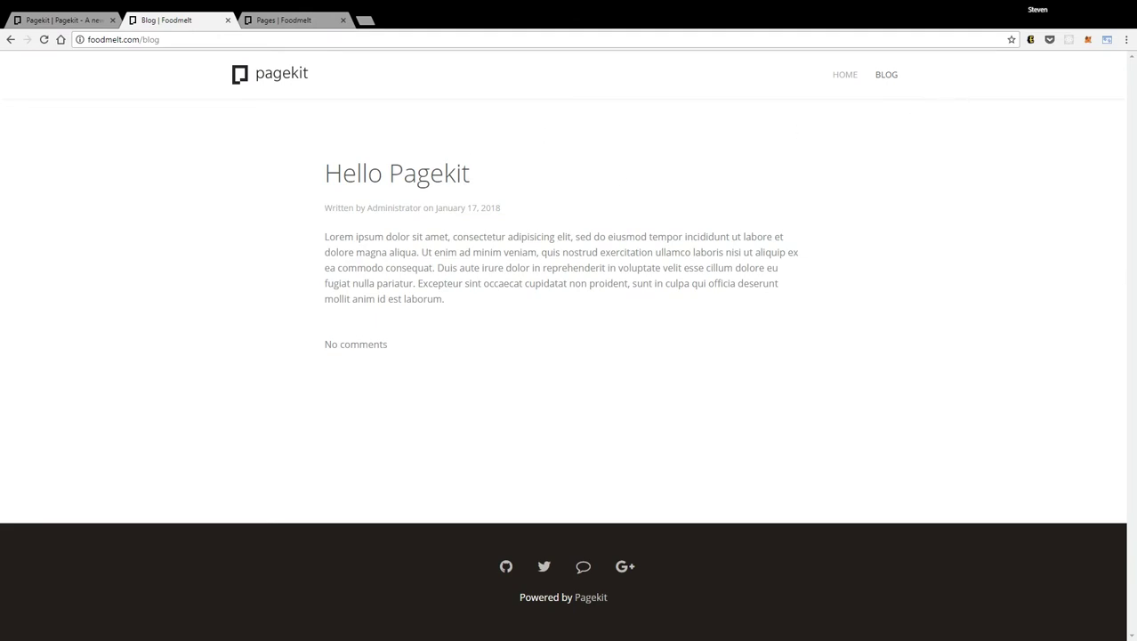
click(848, 74)
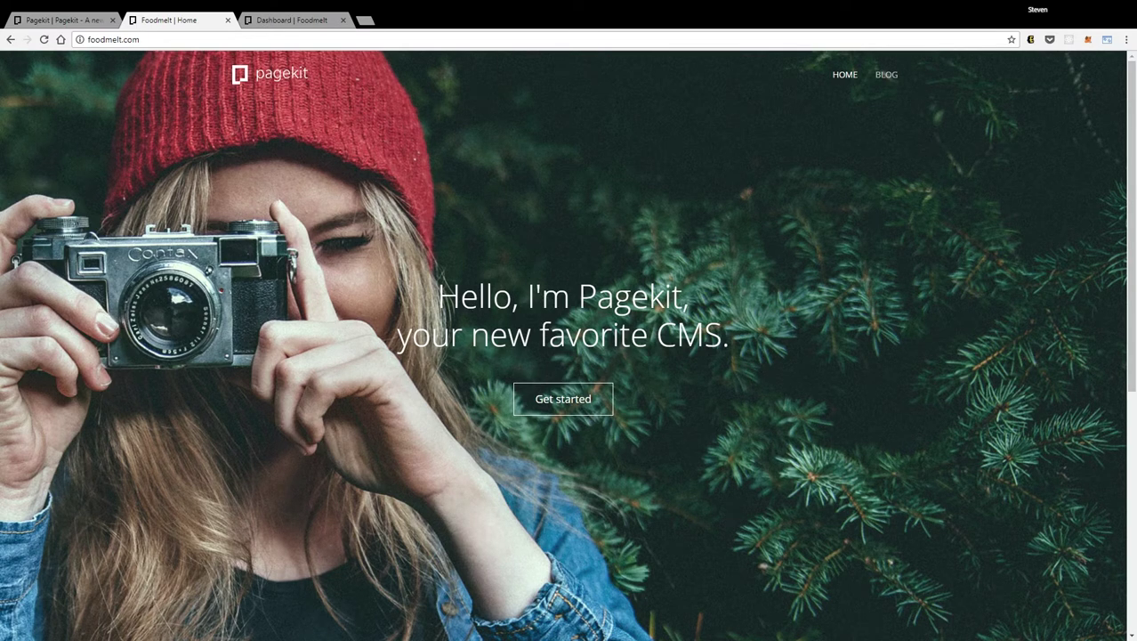
- In the Foodmelt admin area's site pages, make Blog the front page and reload the live site to check it
click(271, 19)
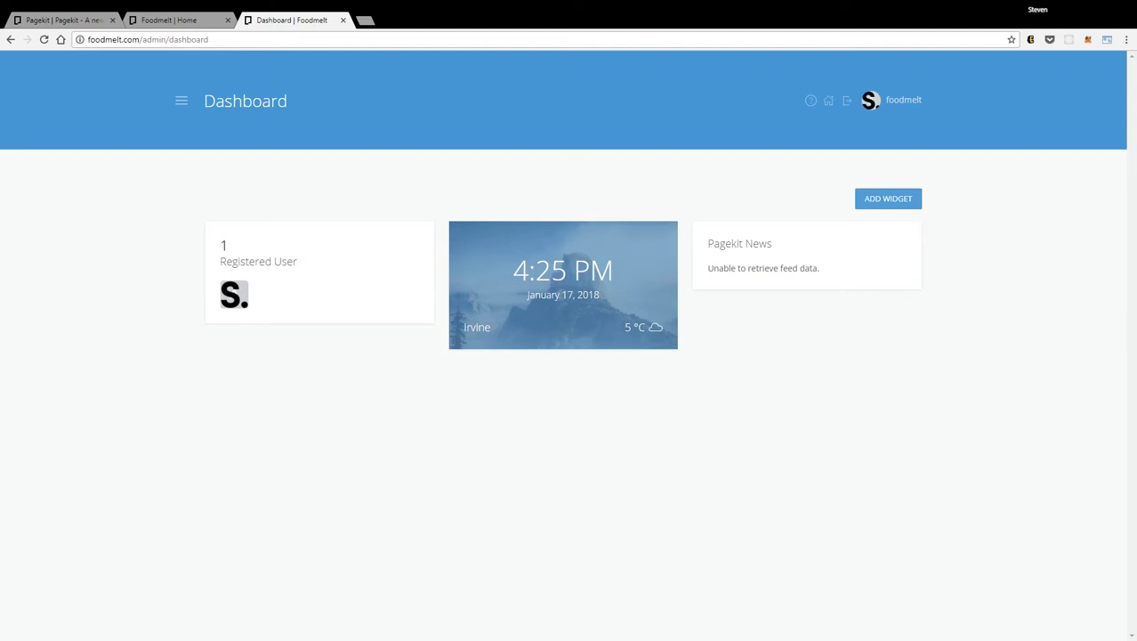
click(184, 106)
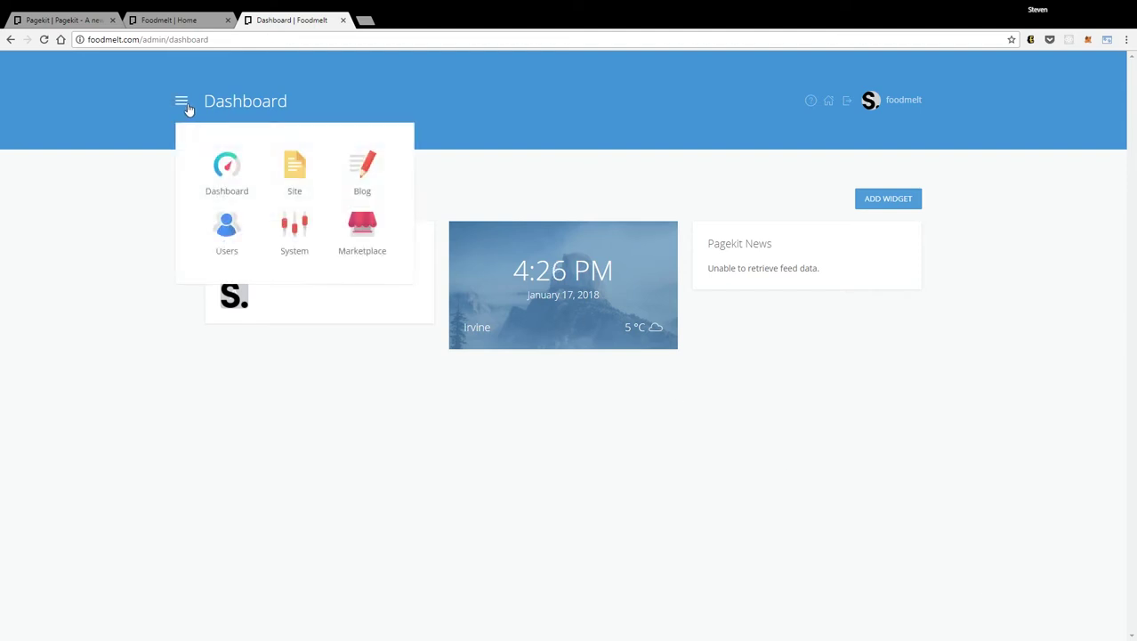
click(303, 169)
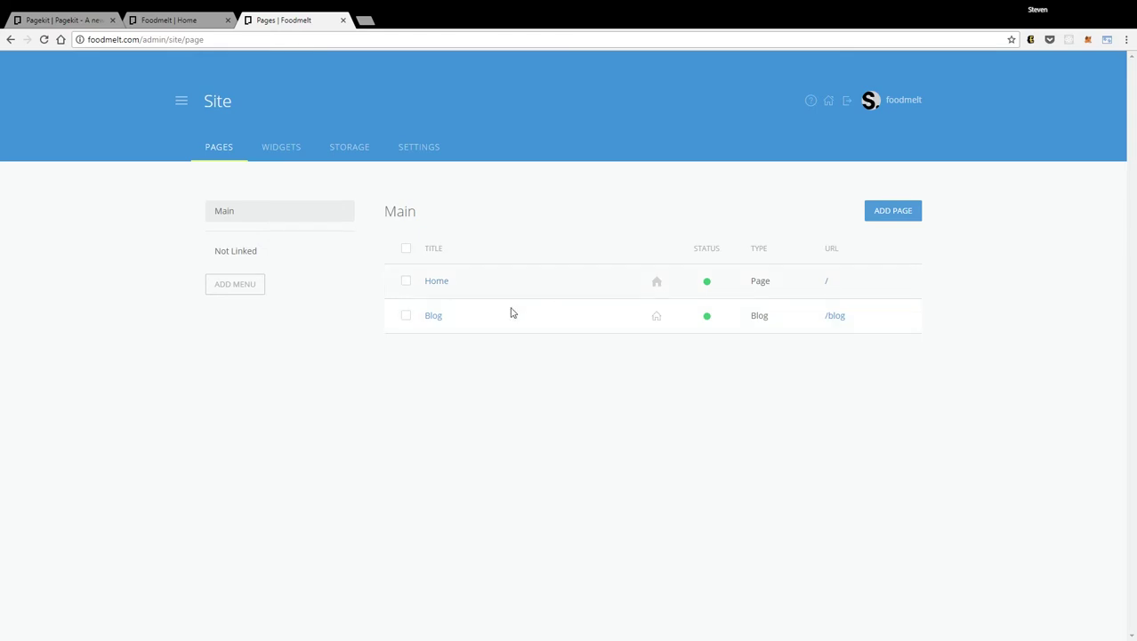
click(658, 318)
click(180, 19)
click(43, 39)
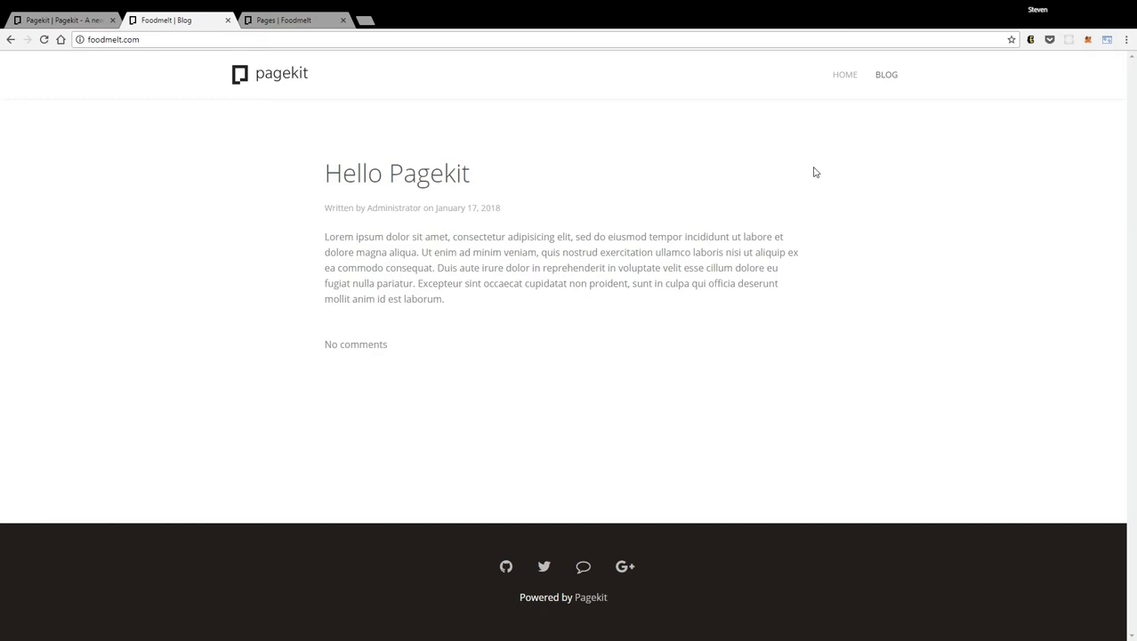
- Return to the admin page list, hide the Home page in the menu, save it and close its editor
click(301, 22)
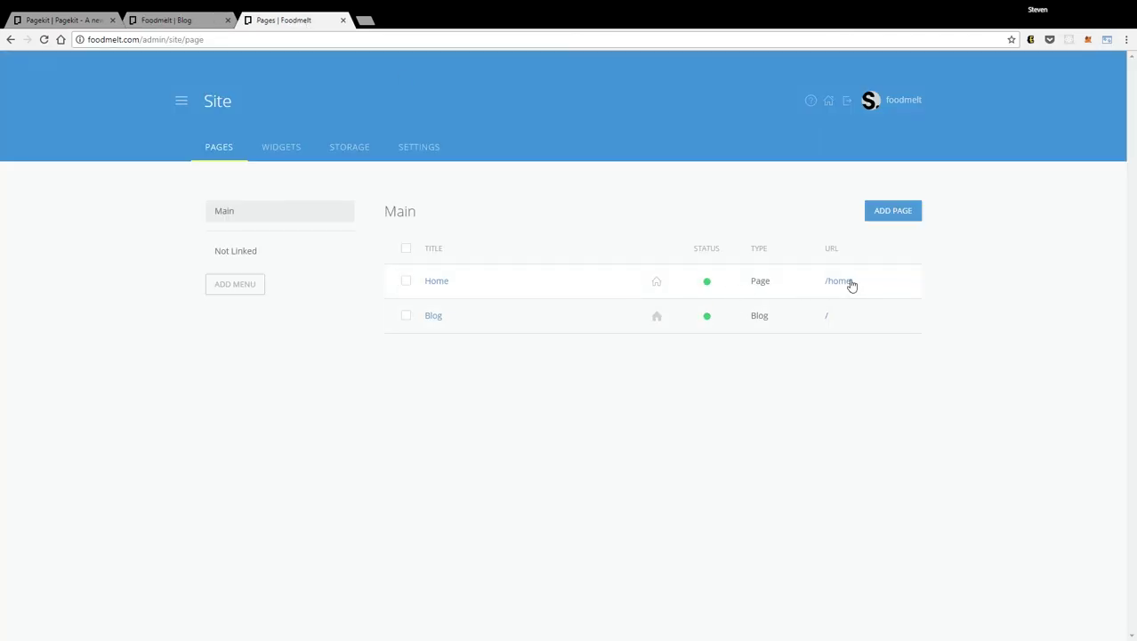
click(447, 282)
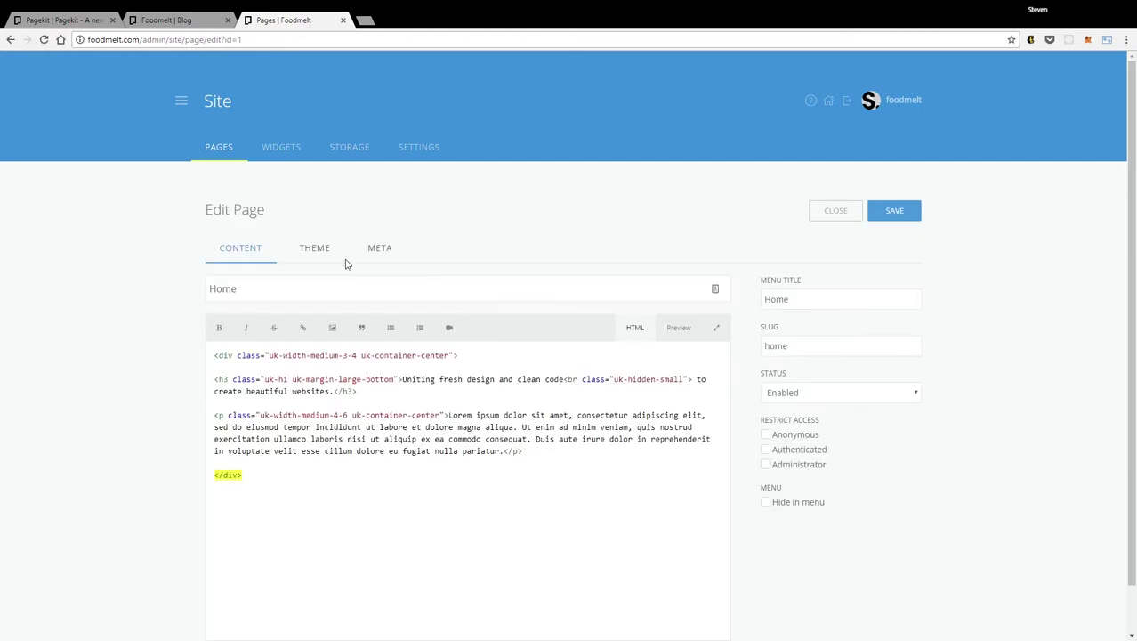
scroll(411, 249, down, 1)
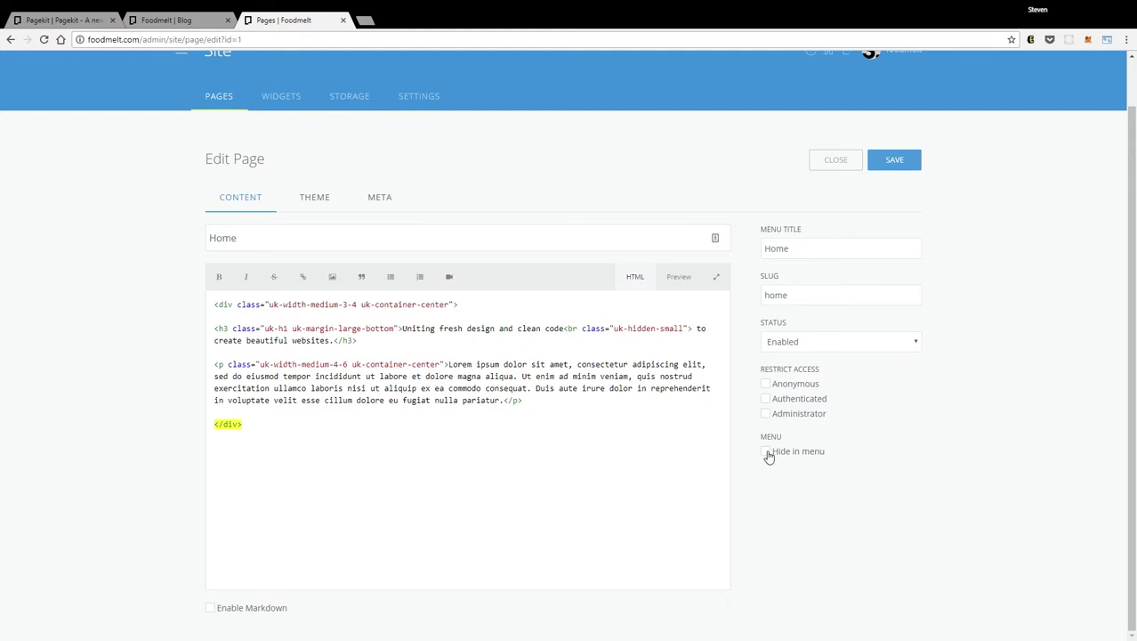
click(766, 452)
click(895, 161)
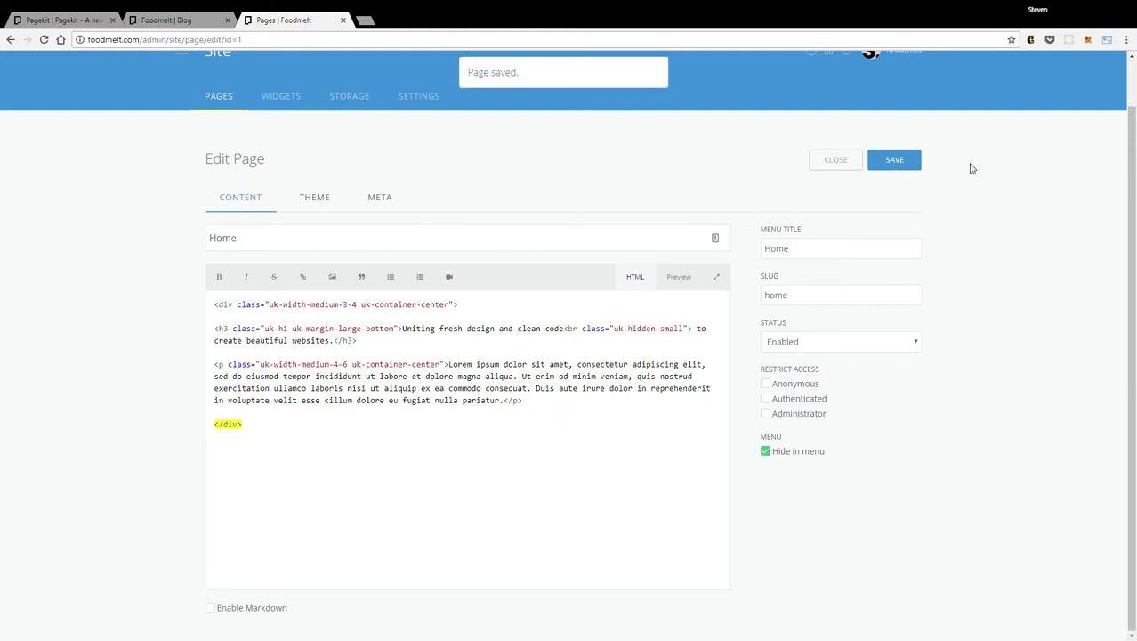
click(837, 161)
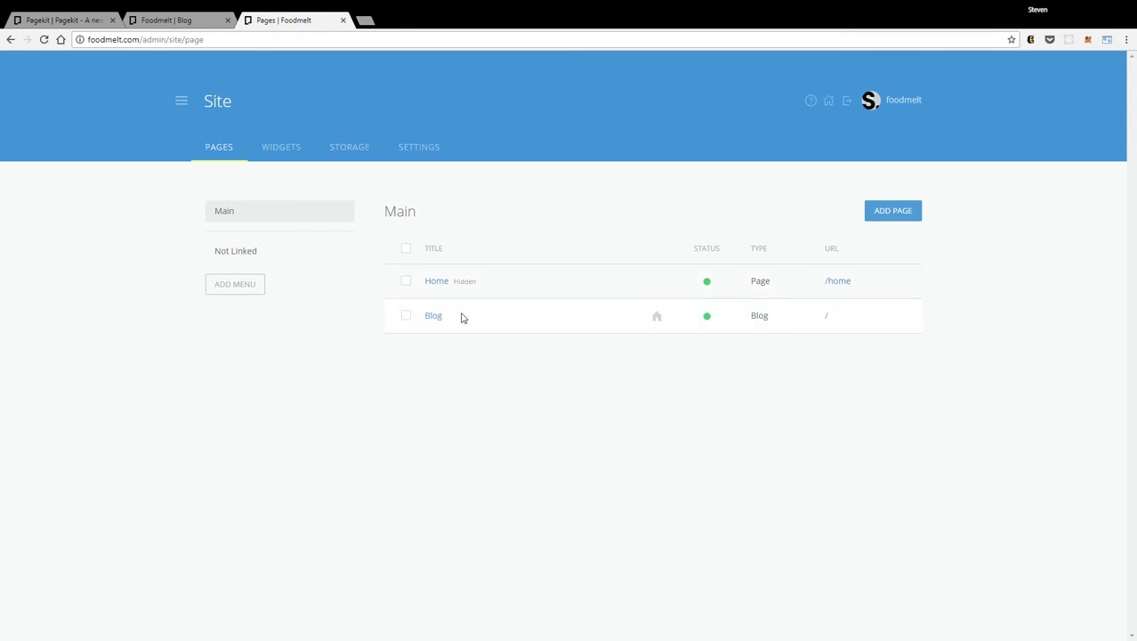
- Hide the Blog page in the menu, save it and reload the live site to check its navigation
click(439, 321)
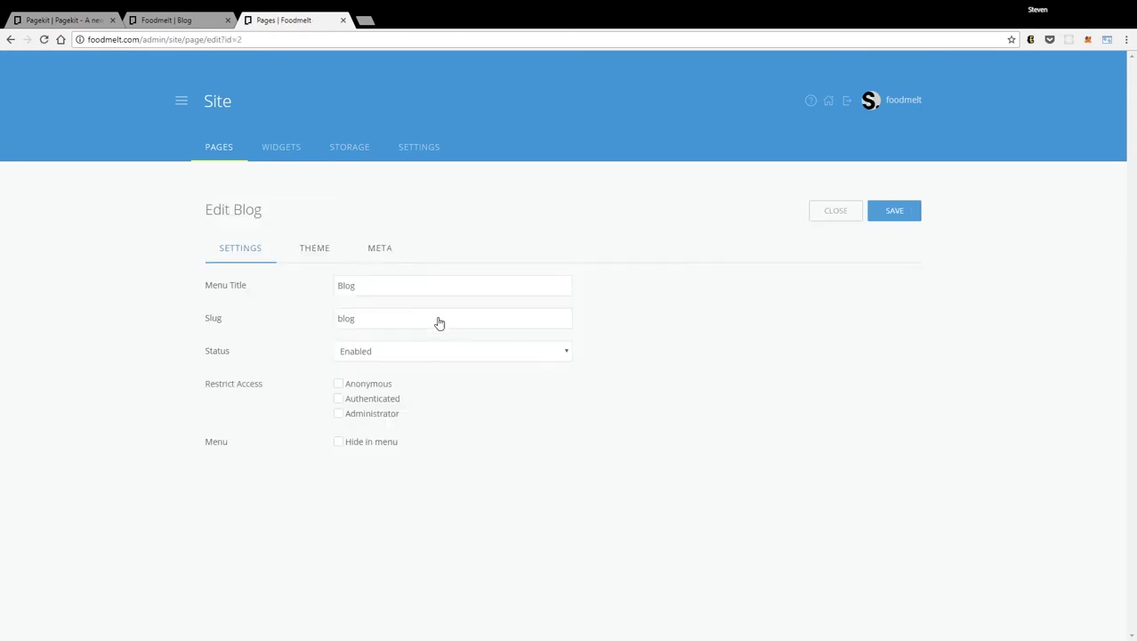
click(340, 443)
click(889, 219)
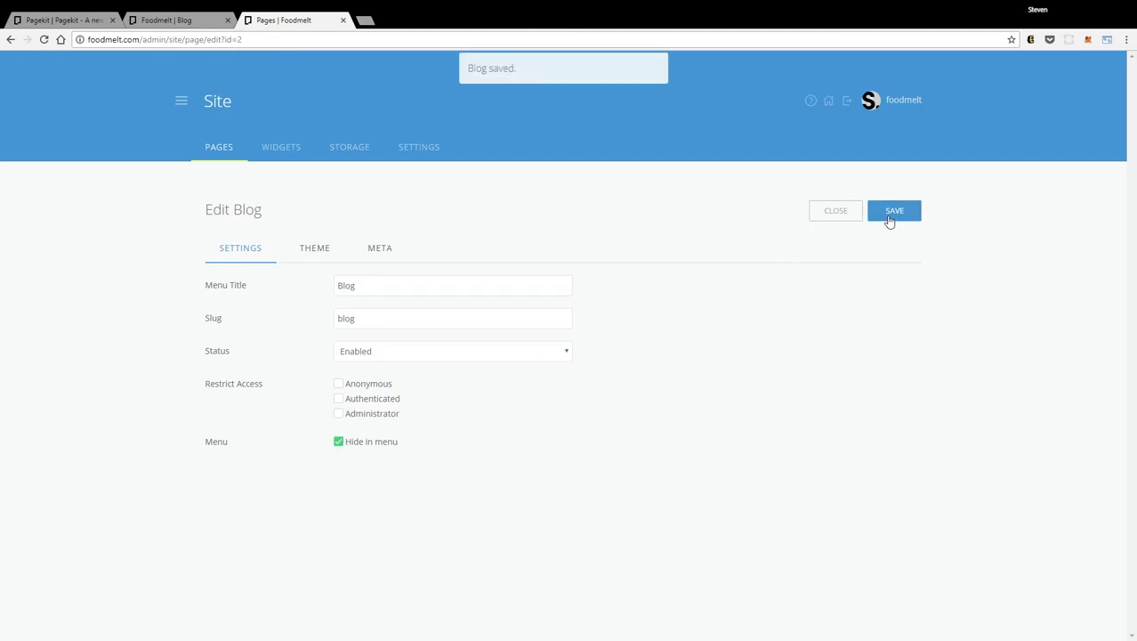
click(837, 219)
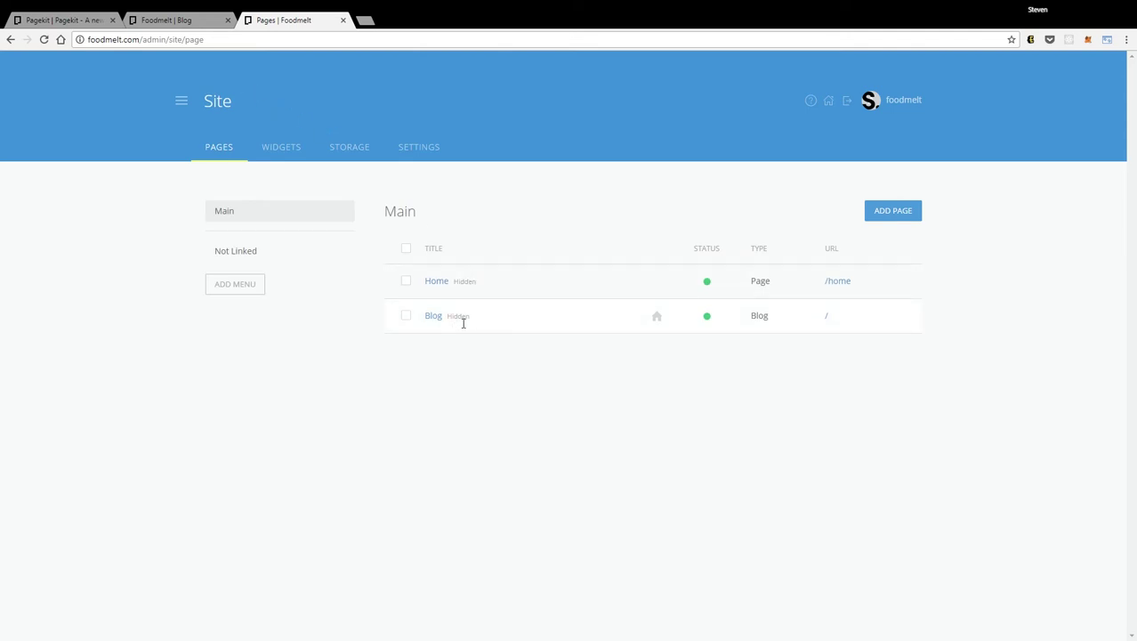
click(180, 23)
click(44, 39)
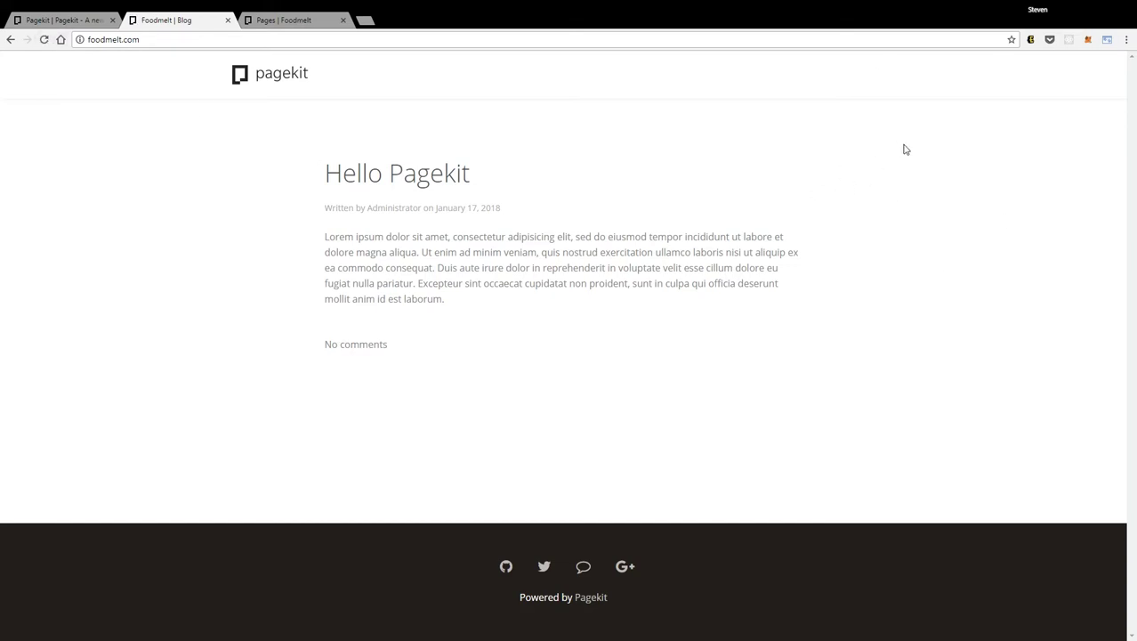
key(alt+Left)
- Return to the Foodmelt admin area and start a new post in its Blog section
click(299, 21)
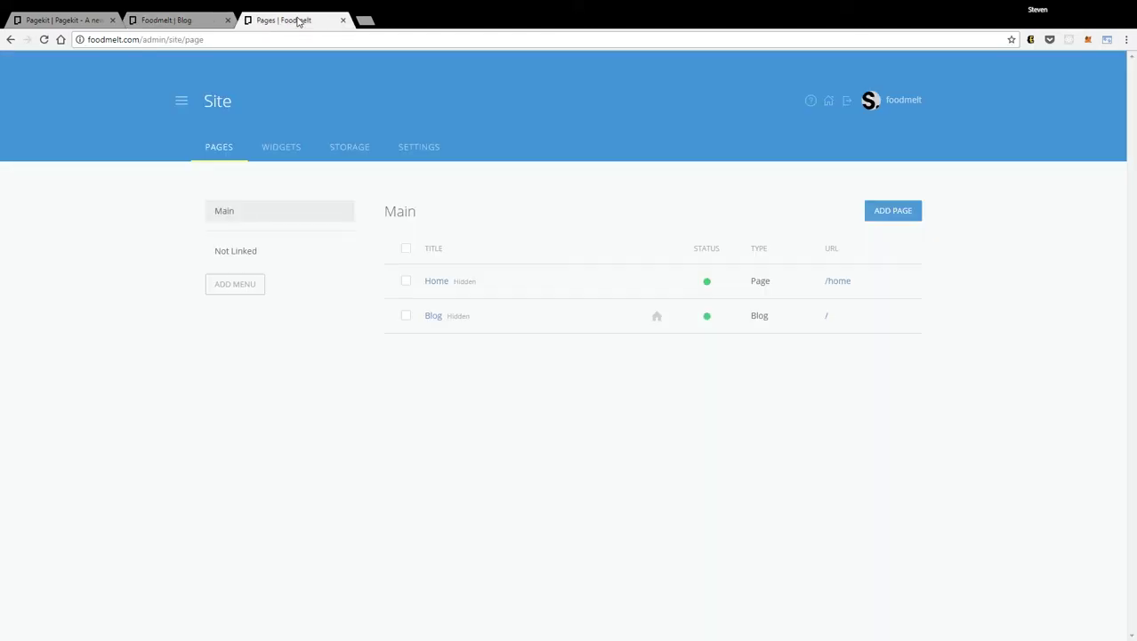
click(191, 102)
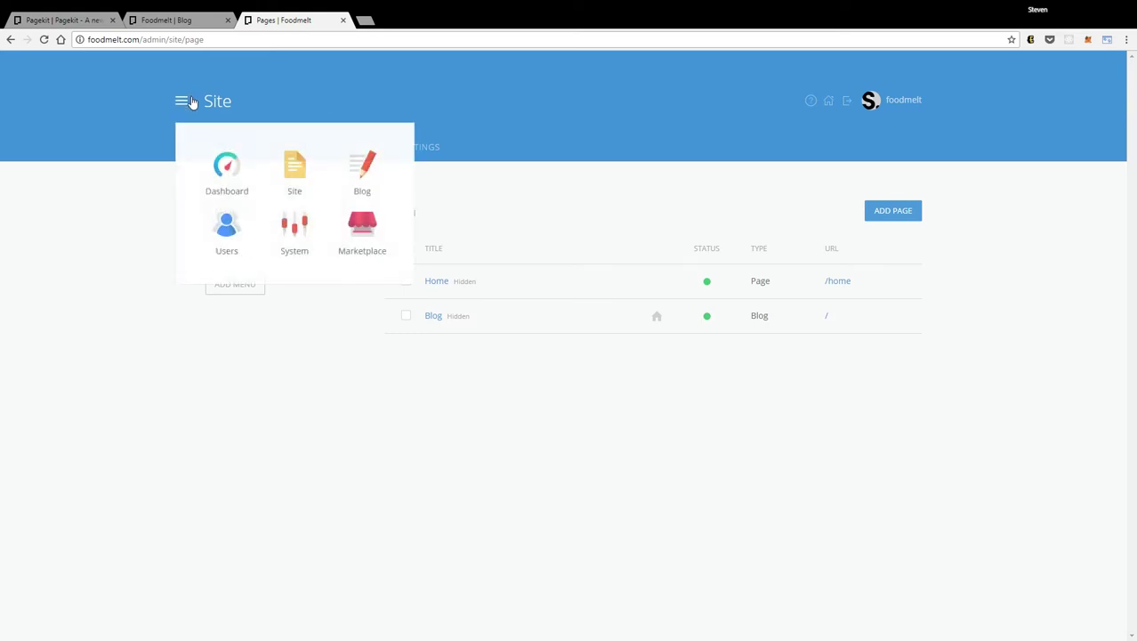
click(357, 165)
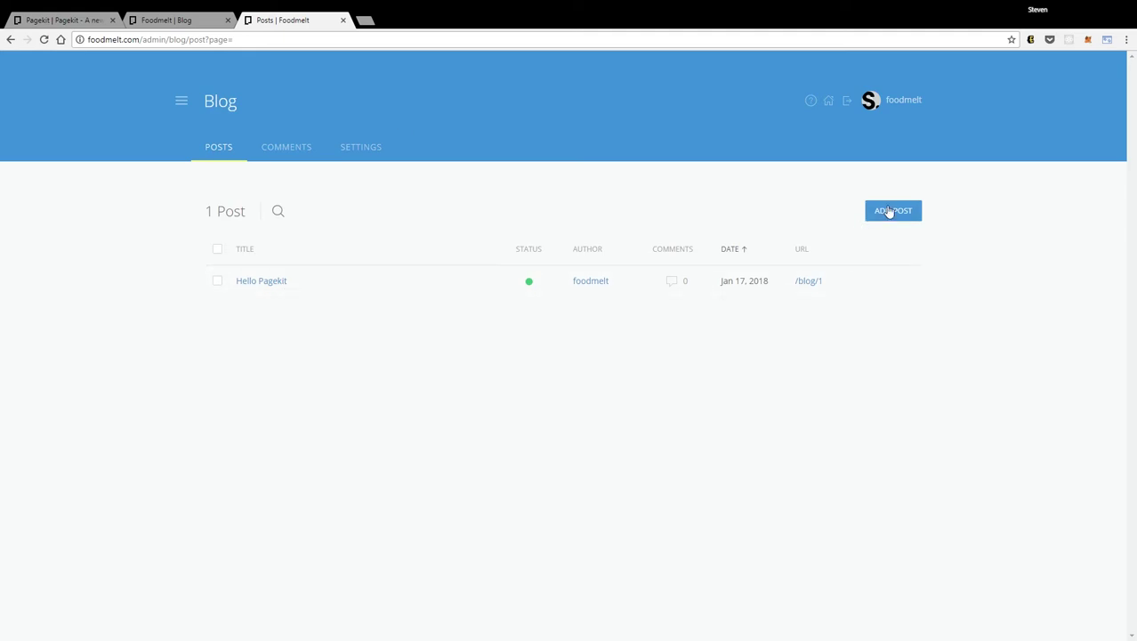
click(888, 211)
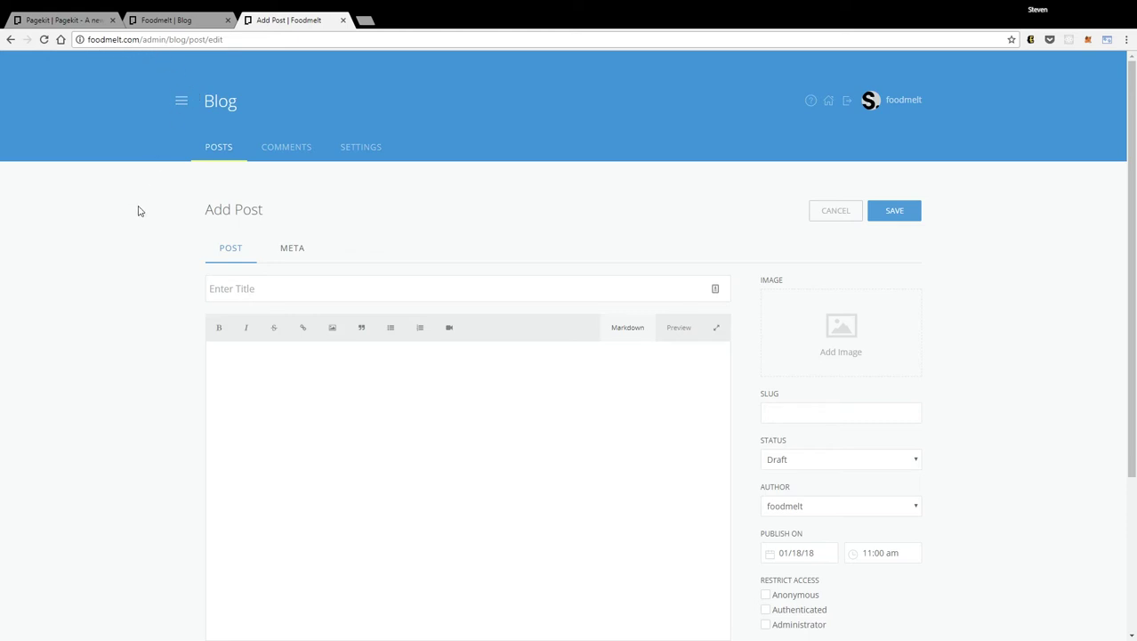
- Title the post "Zesty Artichoke Pizza" with body text "Roasted Red Peppers, Marinated Artichokes, Red Onion, Mozzarella, Parmesan, Garlic Herb Butter Blend, Fresh Basil Garnish"
scroll(142, 210, down, 1)
click(274, 230)
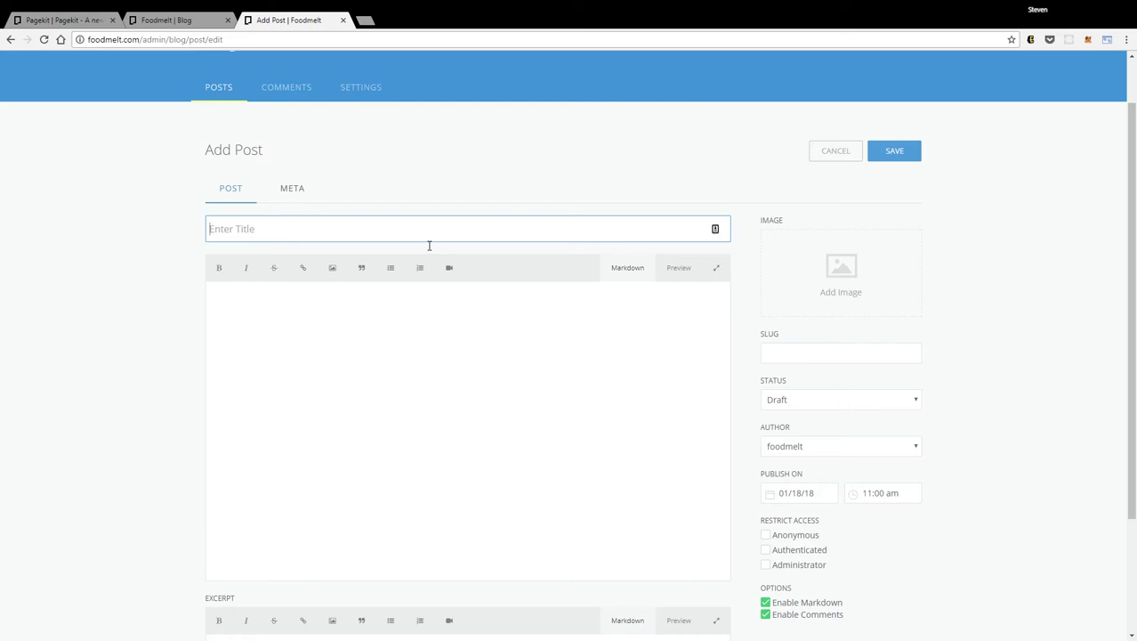
text(Zesty Z)
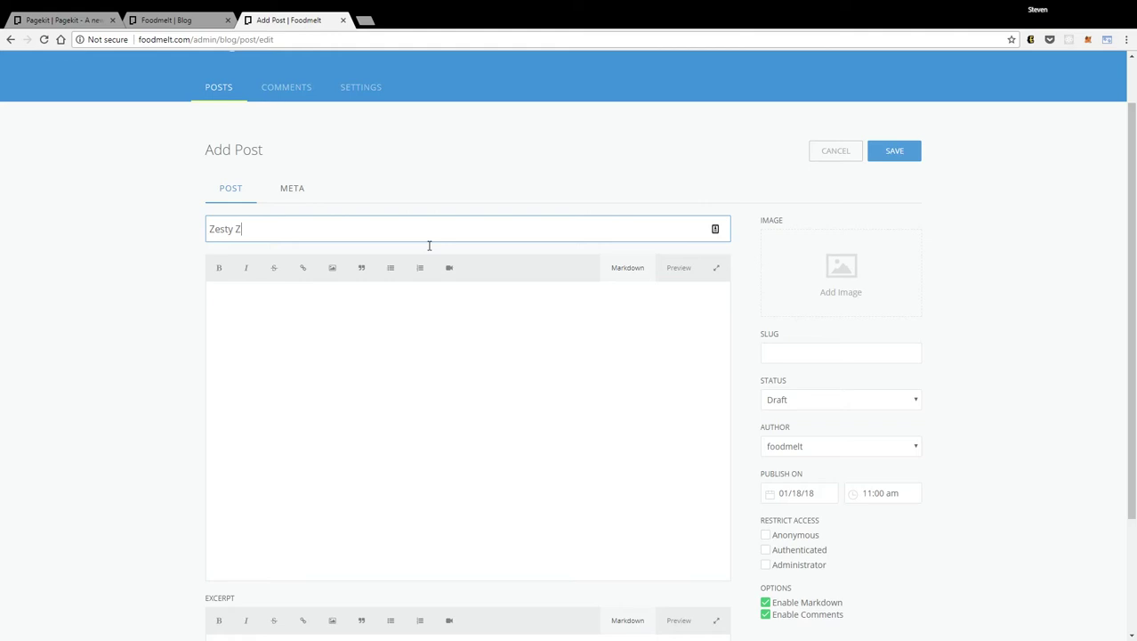
key(BackSpace)
text(Artichoke Pizza)
key(Tab)
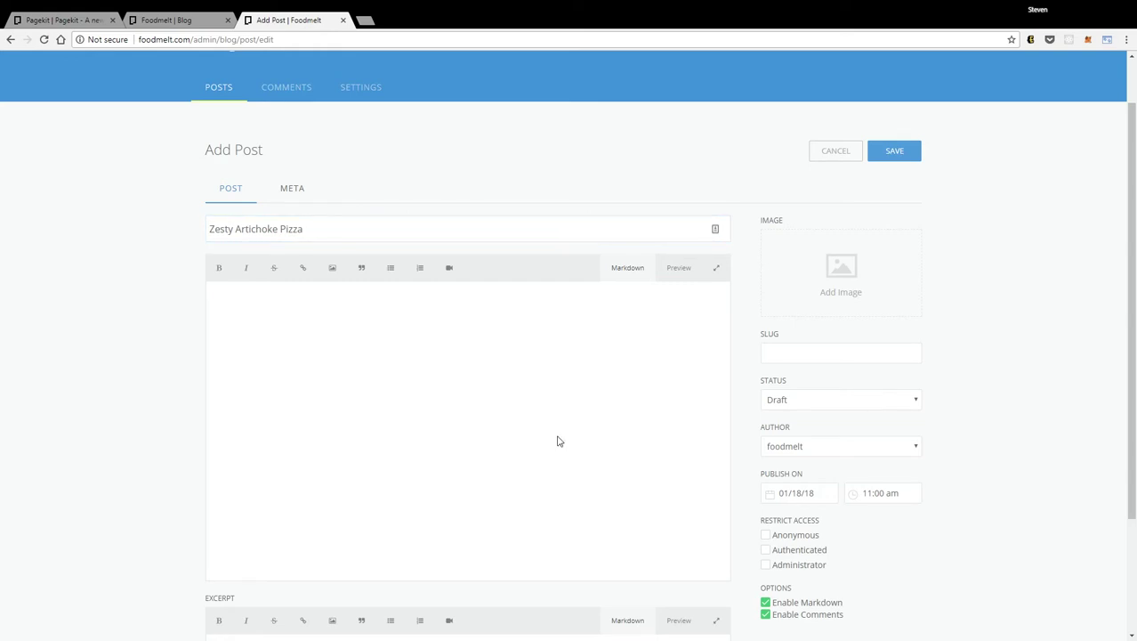
click(348, 354)
text(Roasted Red Peppers, Marinated Artichokes, Red Onion, Mozzarella, Parmesan, Garlic Herb Butter Blend, Fresh Basil Garnish)
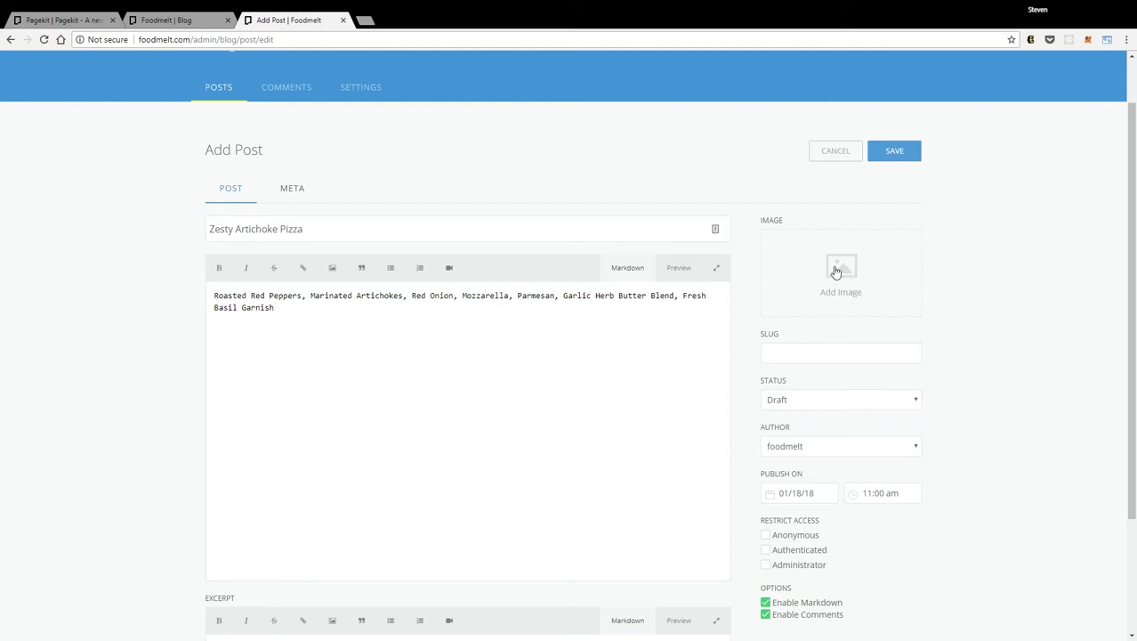
- Add the stored file Pieology_Zesty_Artichoke_370x370.png as the post's image
scroll(835, 272, down, 2)
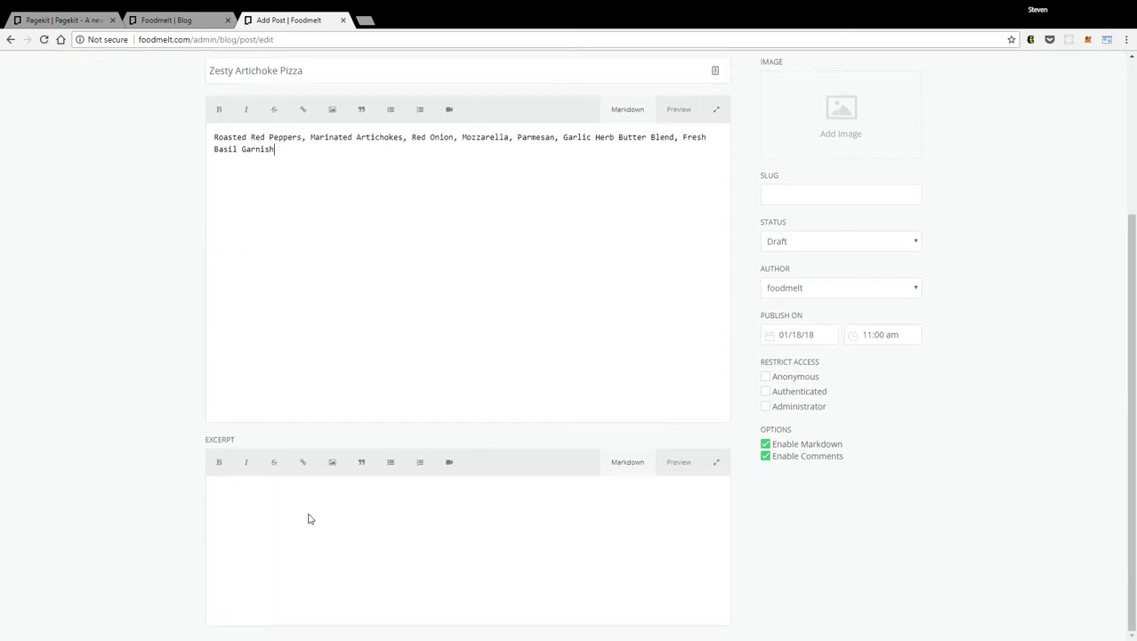
scroll(405, 536, up, 1)
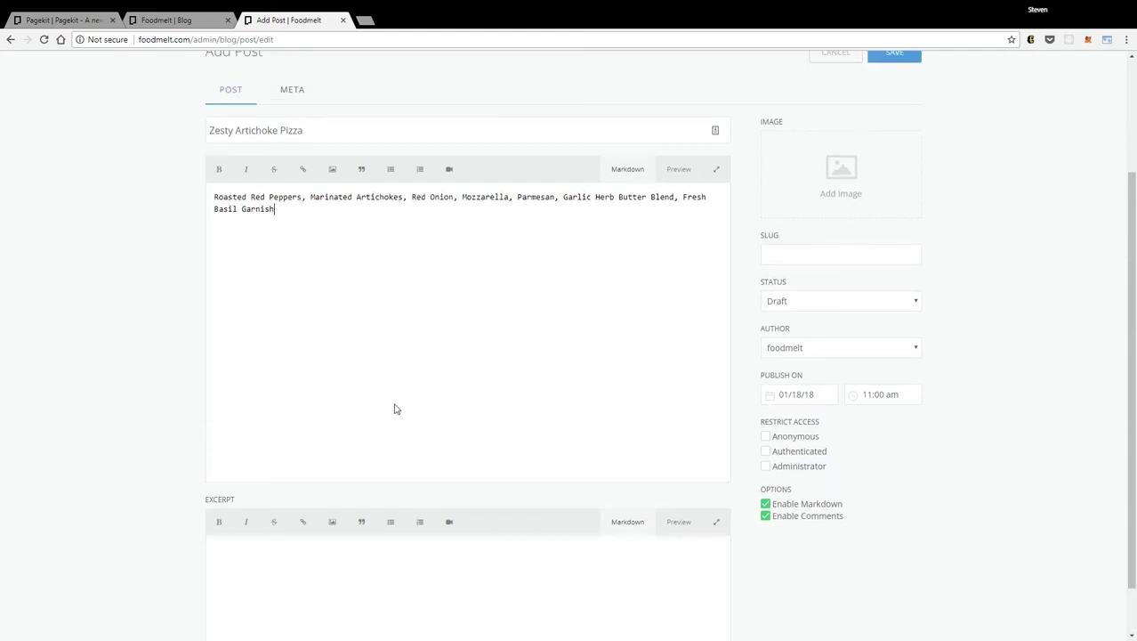
scroll(445, 258, up, 1)
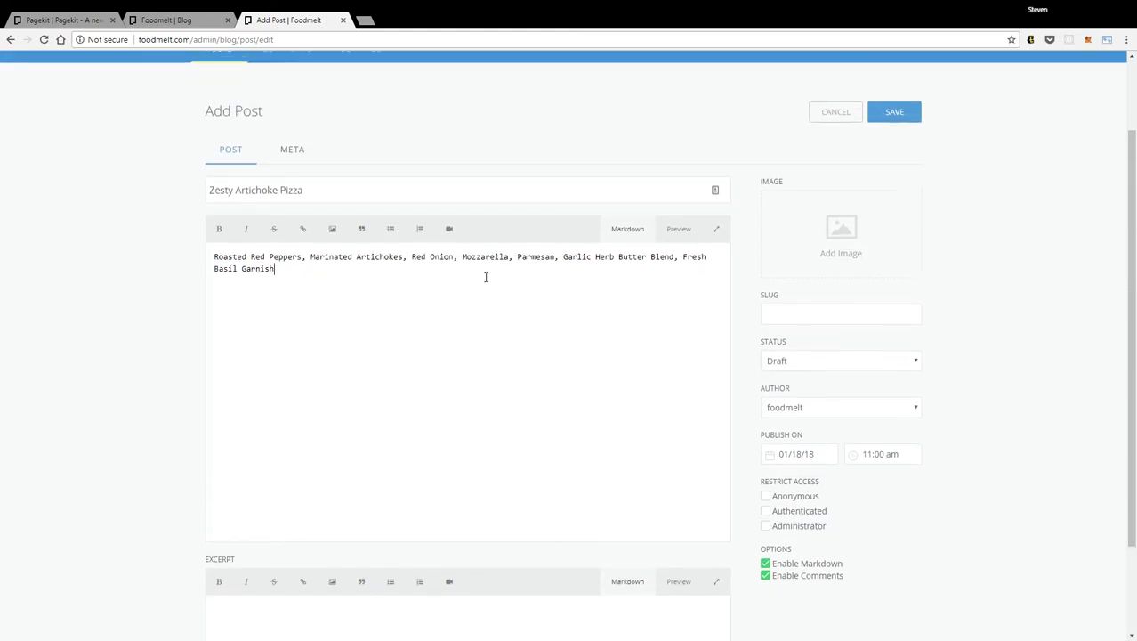
click(840, 236)
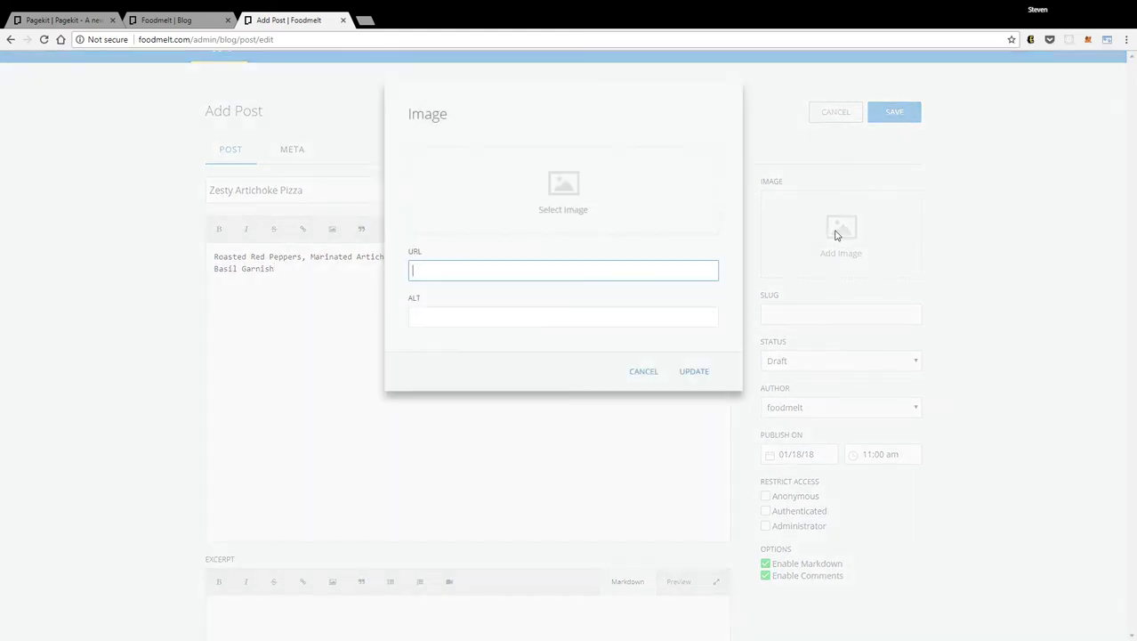
click(562, 187)
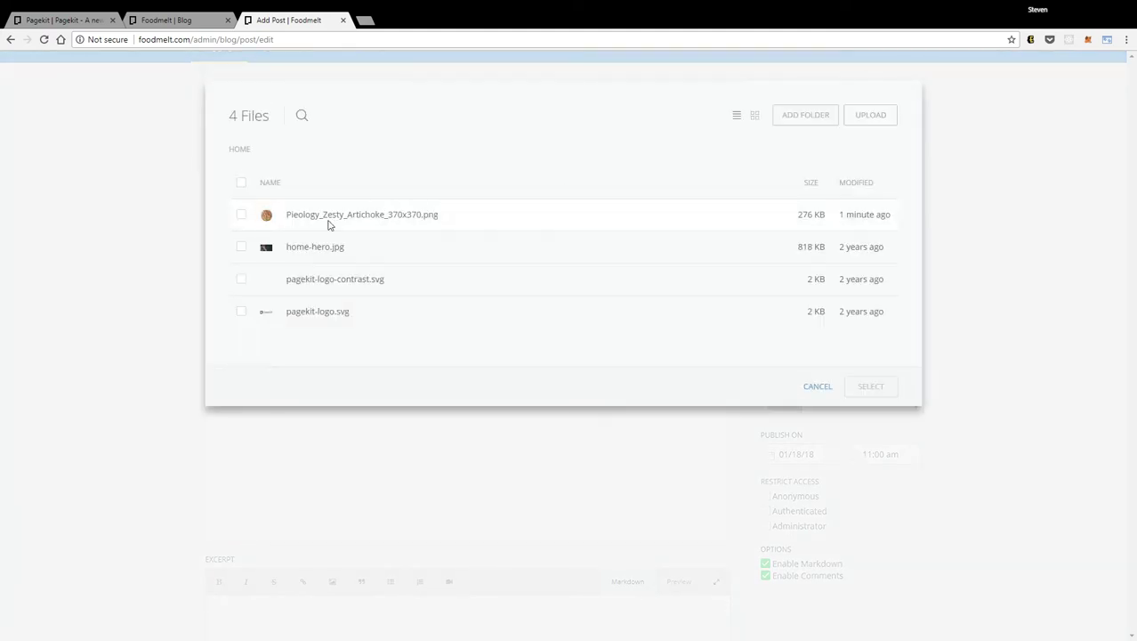
click(241, 215)
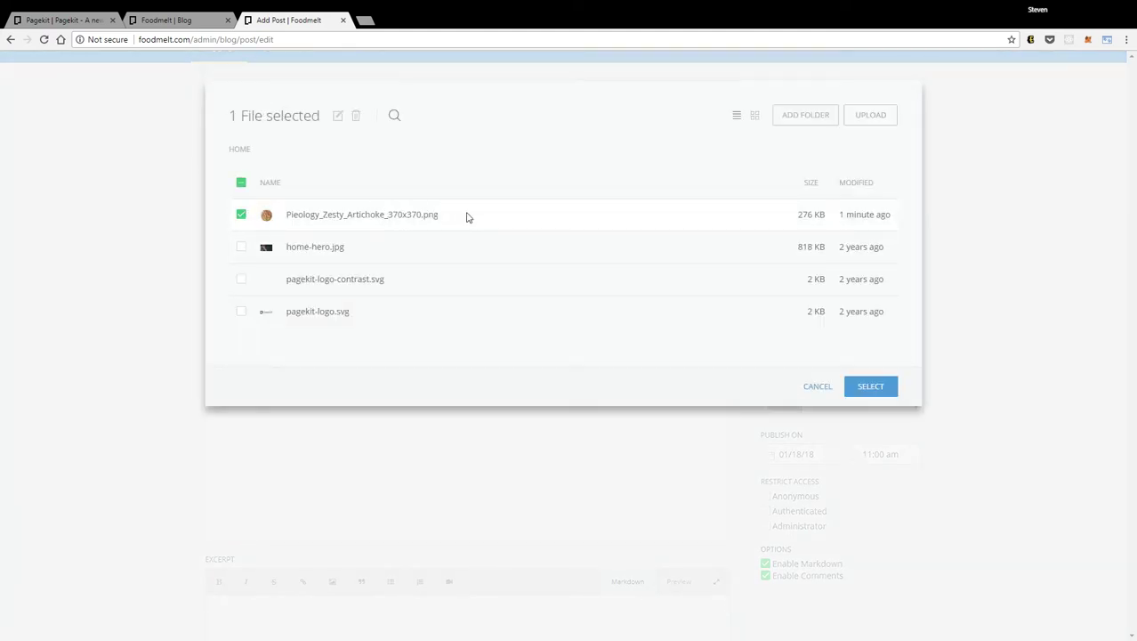
click(872, 388)
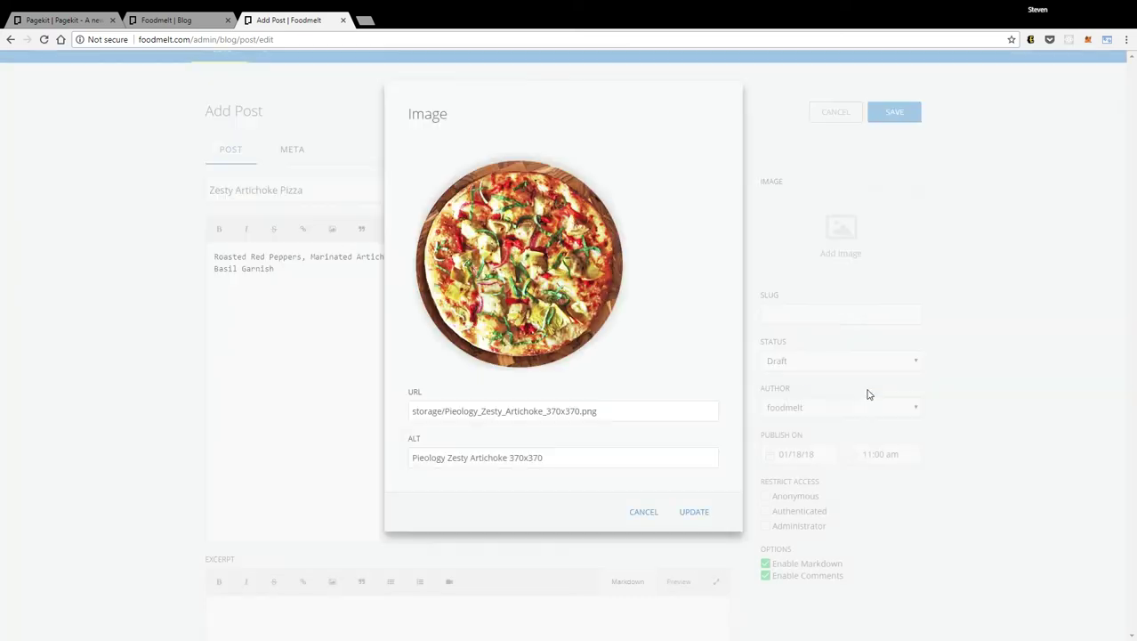
click(695, 513)
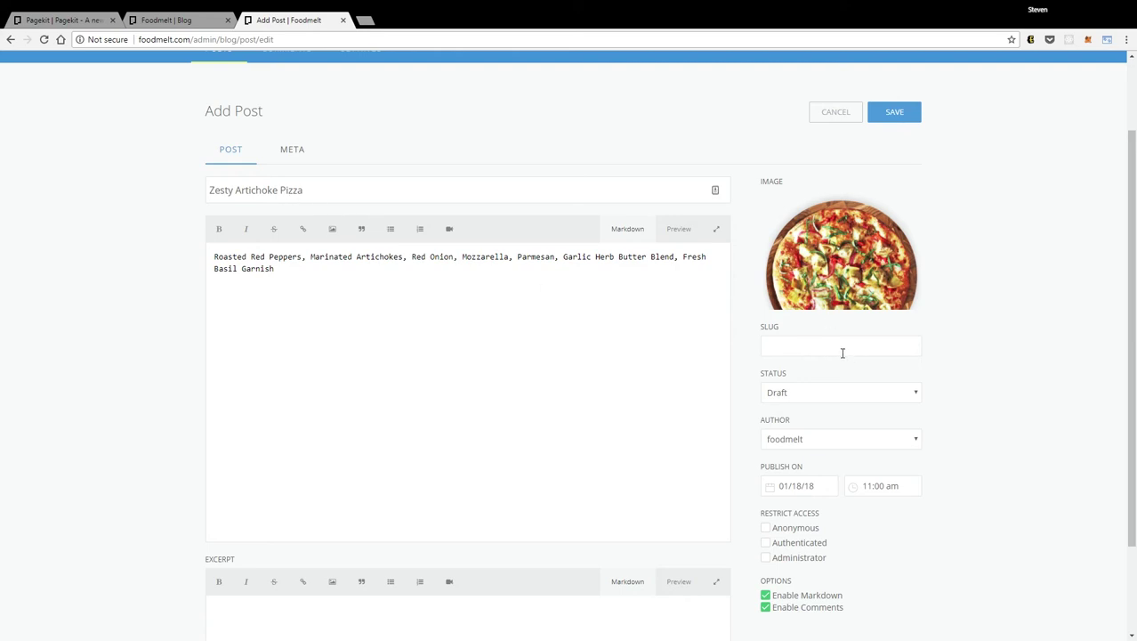
- Set the post's status to Published and save the post
scroll(840, 354, down, 1)
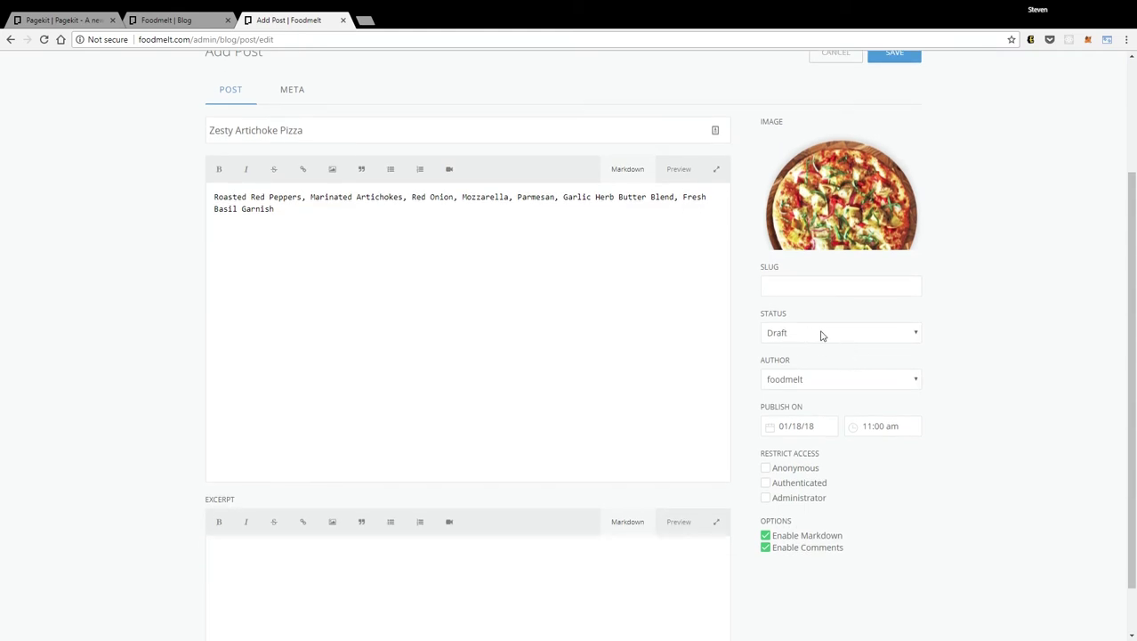
click(823, 333)
key(Down)
key(Down)
click(1010, 390)
click(843, 377)
scroll(956, 439, down, 1)
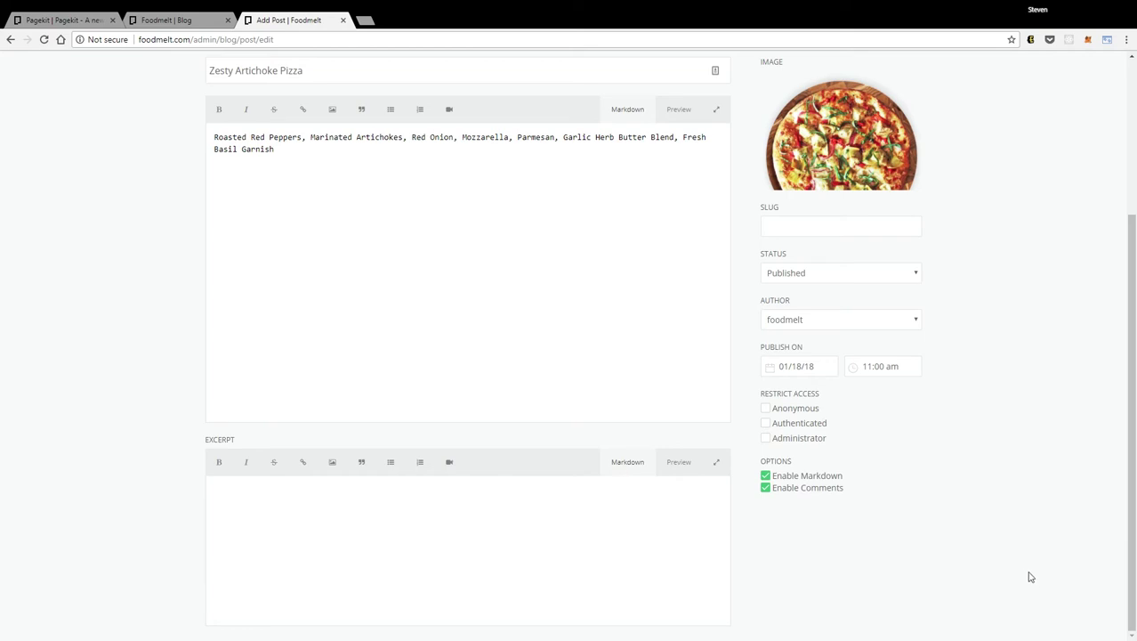
scroll(1031, 552, up, 3)
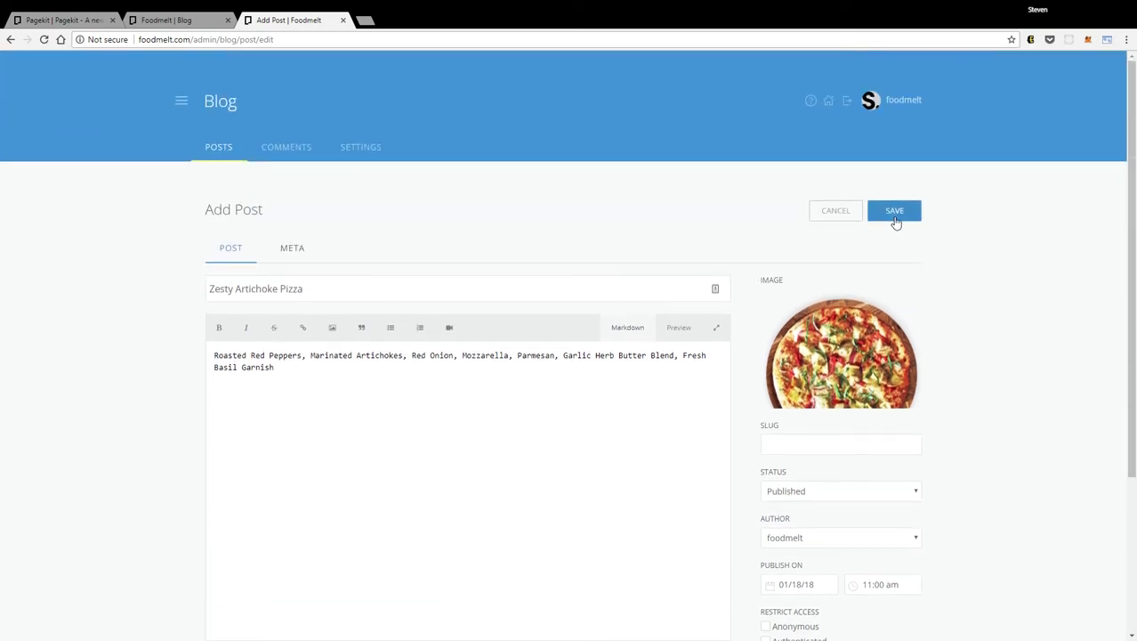
click(895, 211)
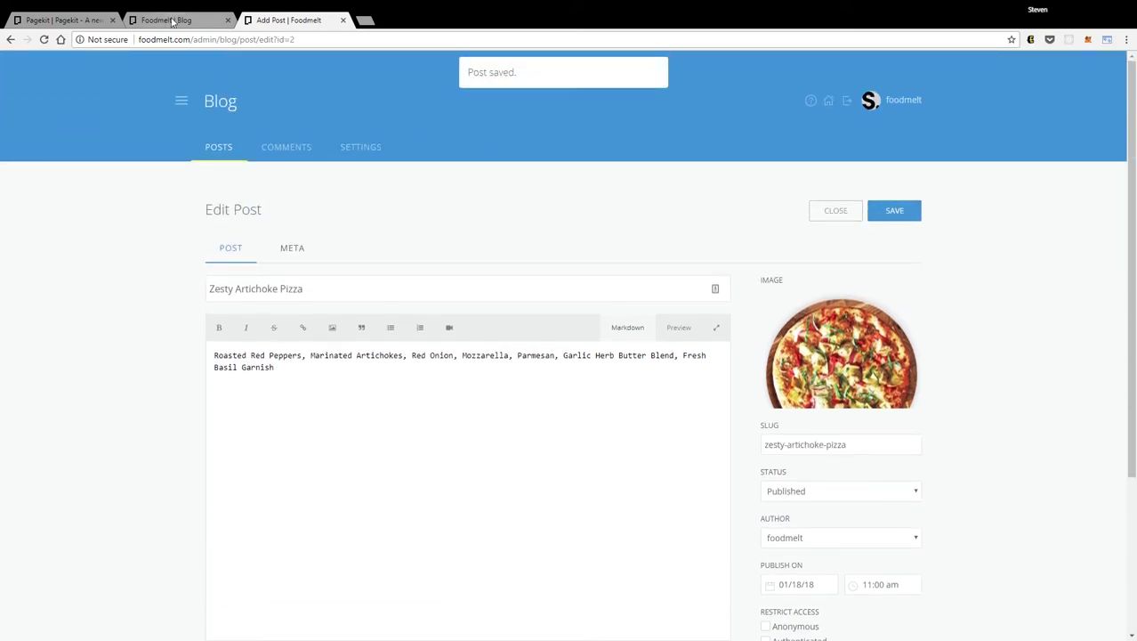
- Reload the live Foodmelt site and look over the new pizza post on its front page
click(173, 21)
click(44, 39)
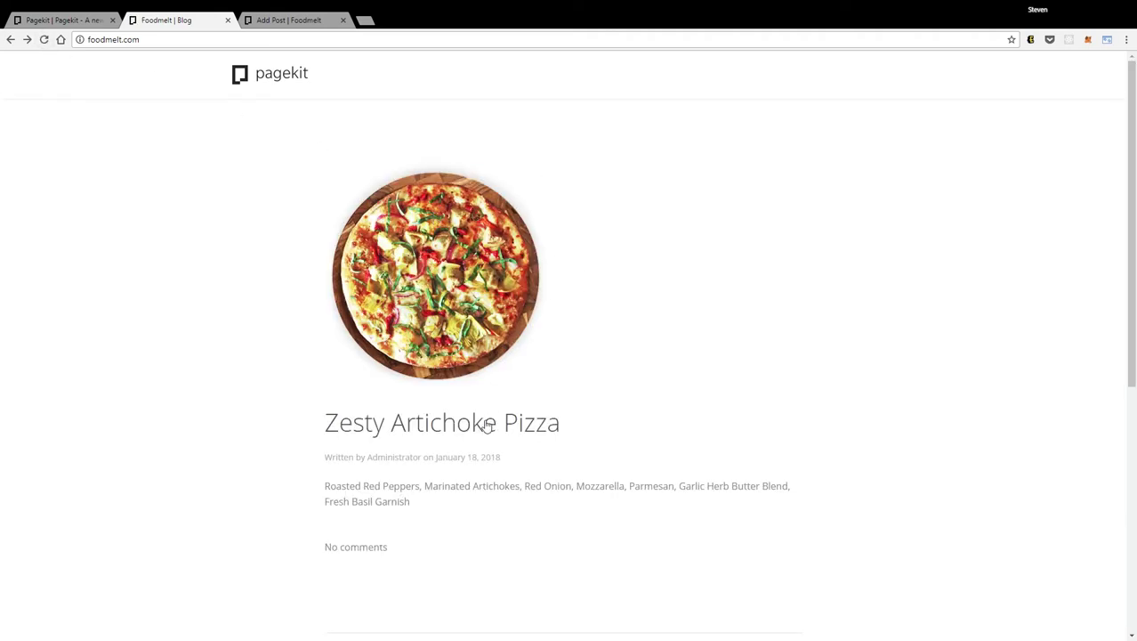
scroll(518, 436, down, 4)
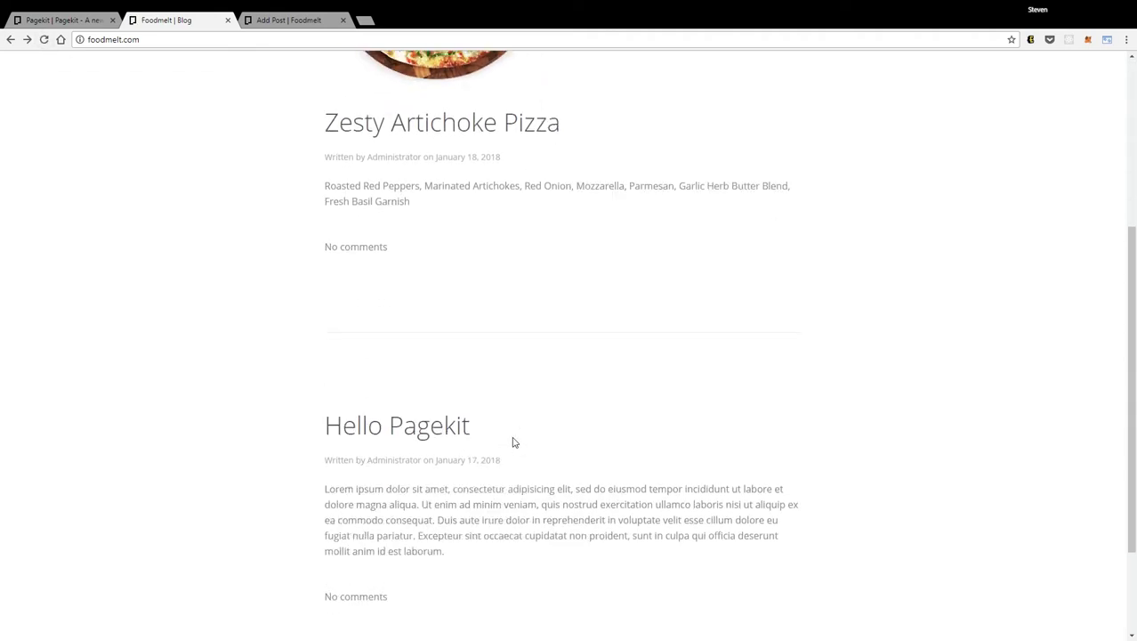
scroll(513, 440, up, 5)
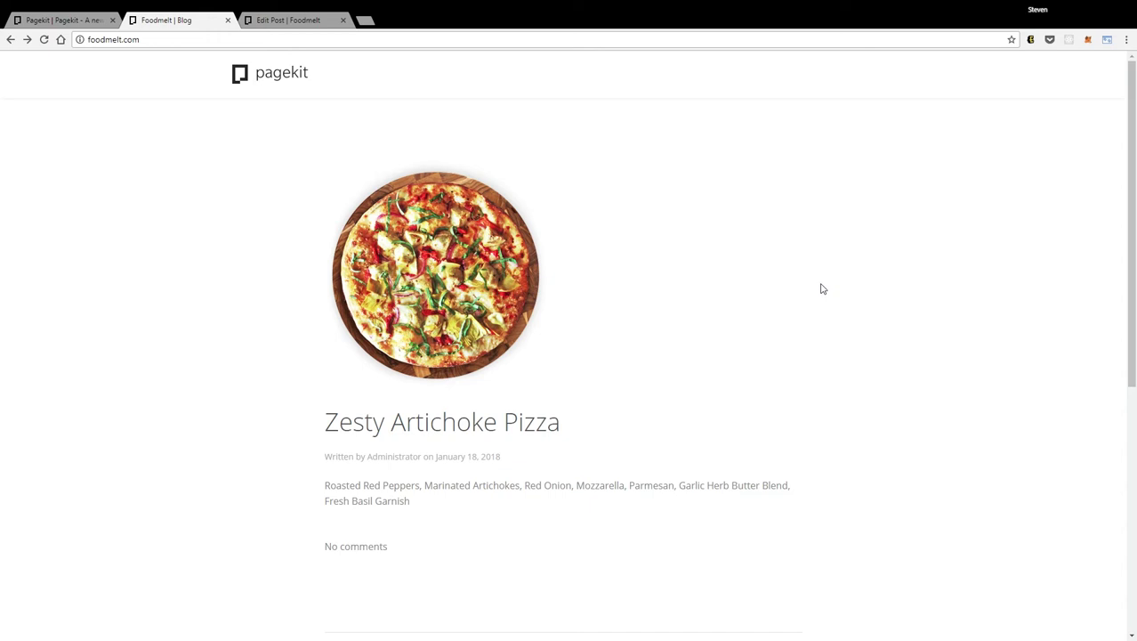
- Return to the blog admin and review its general settings and comment settings
click(289, 21)
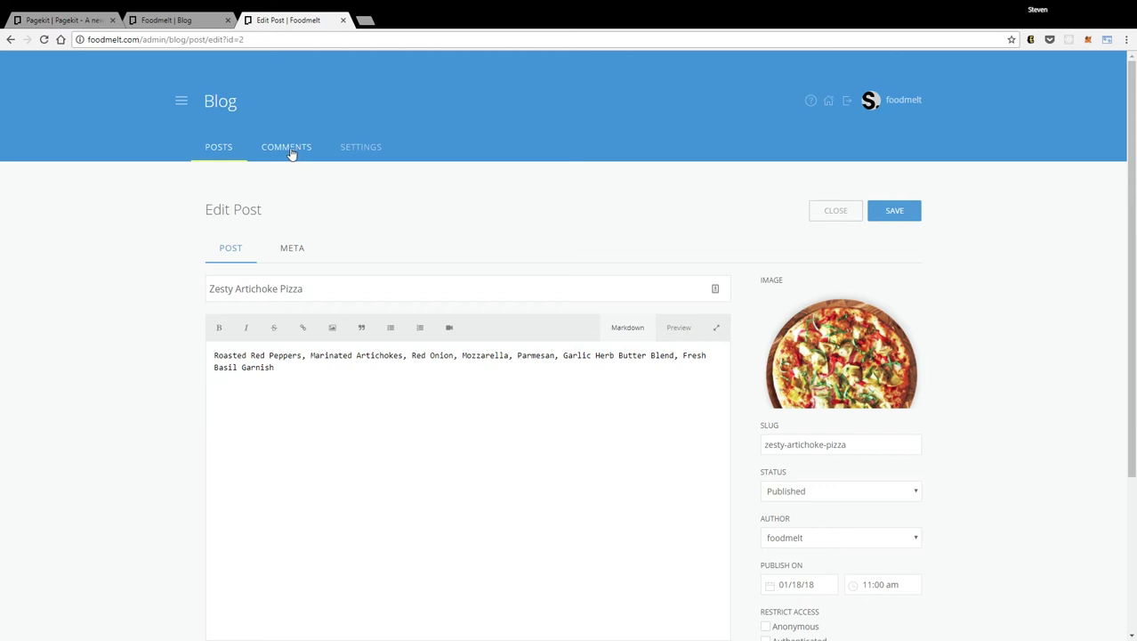
click(360, 150)
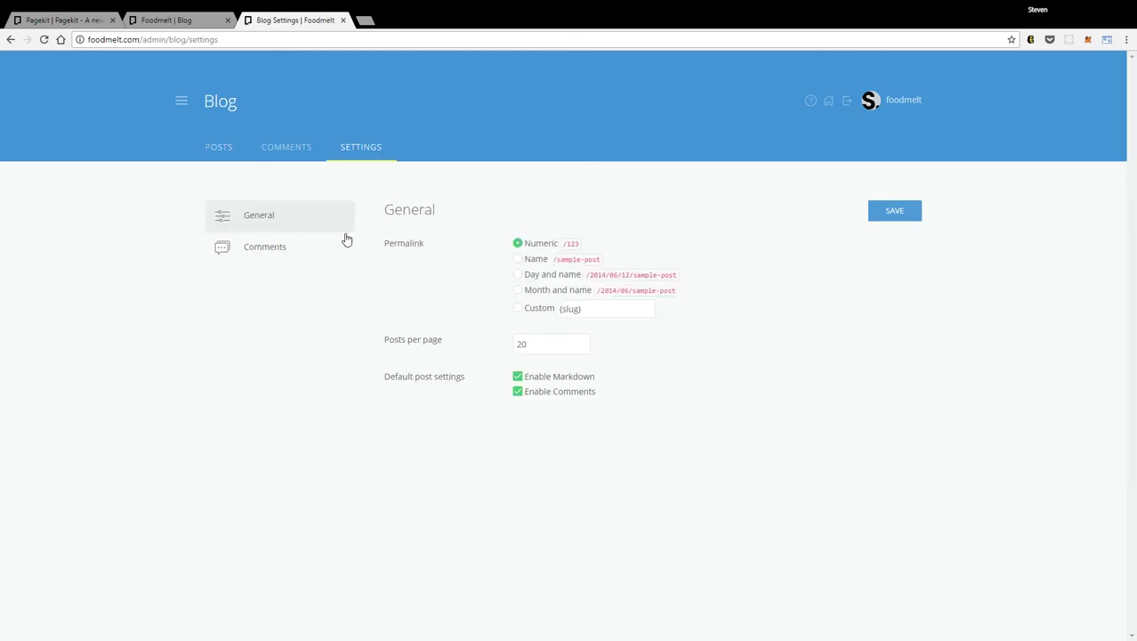
click(262, 255)
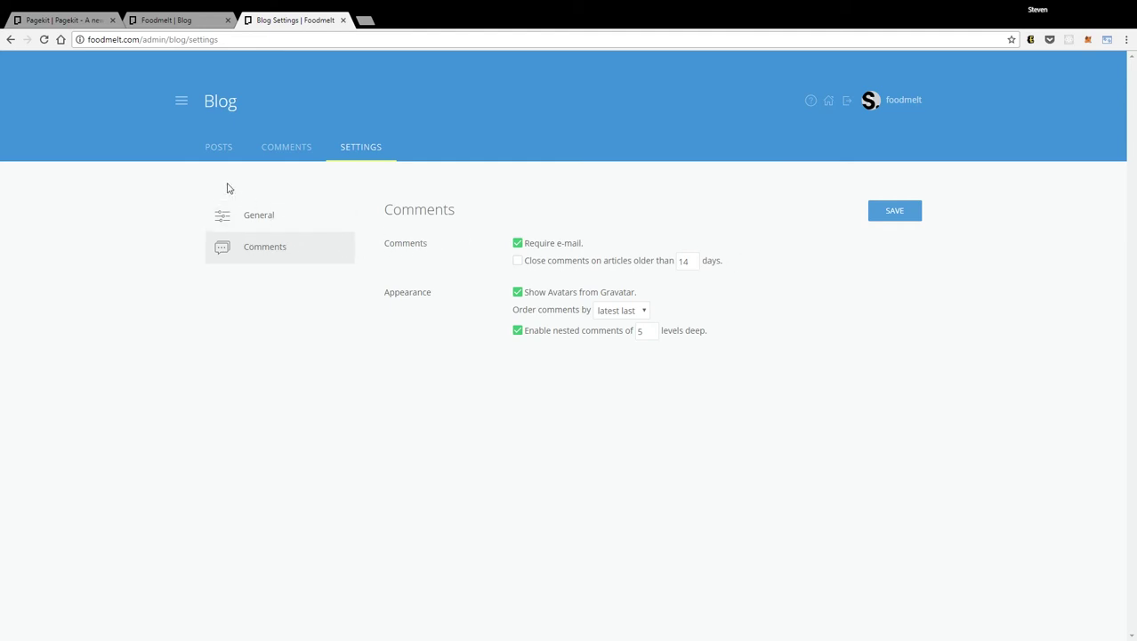
- Reopen the Zesty Artichoke Pizza post to check its comments option, and view the blog's comment list
click(219, 147)
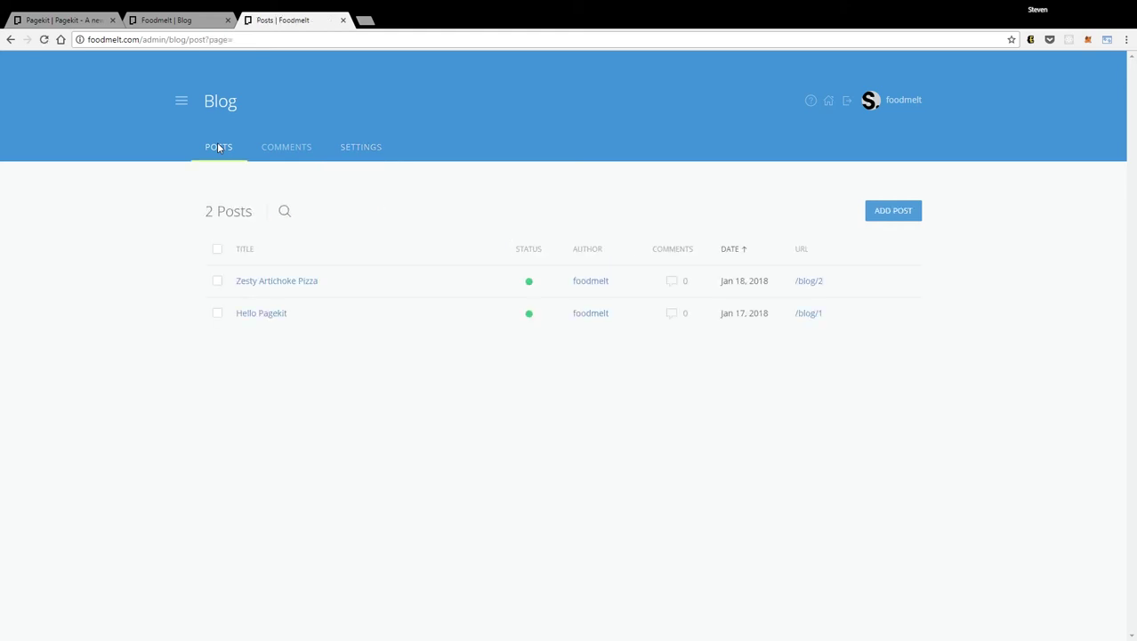
click(278, 283)
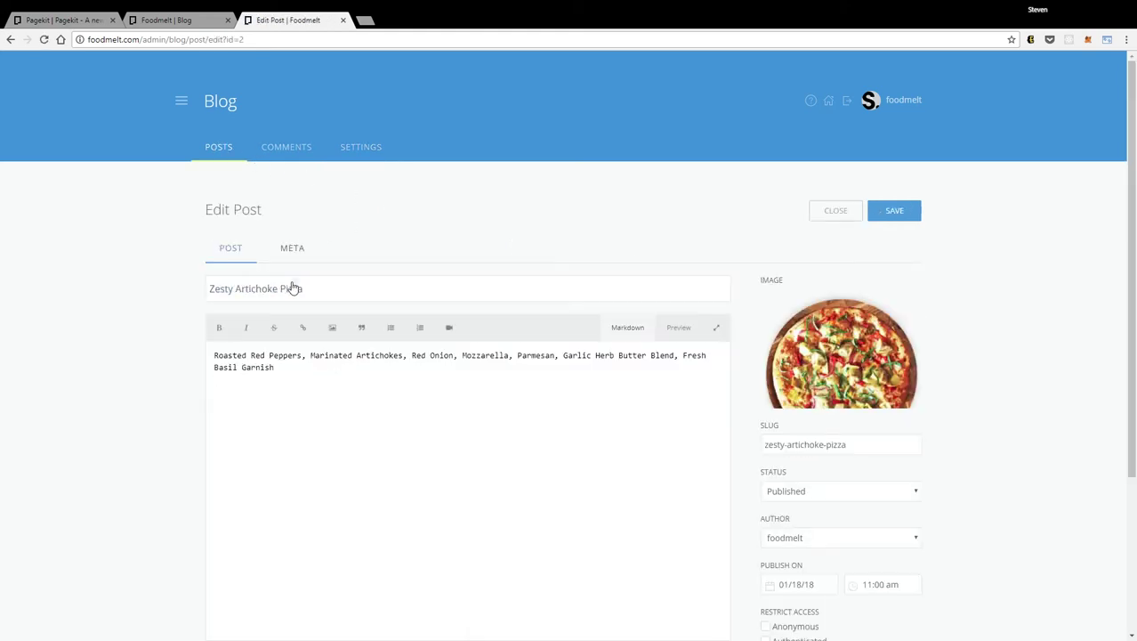
scroll(1037, 551, down, 3)
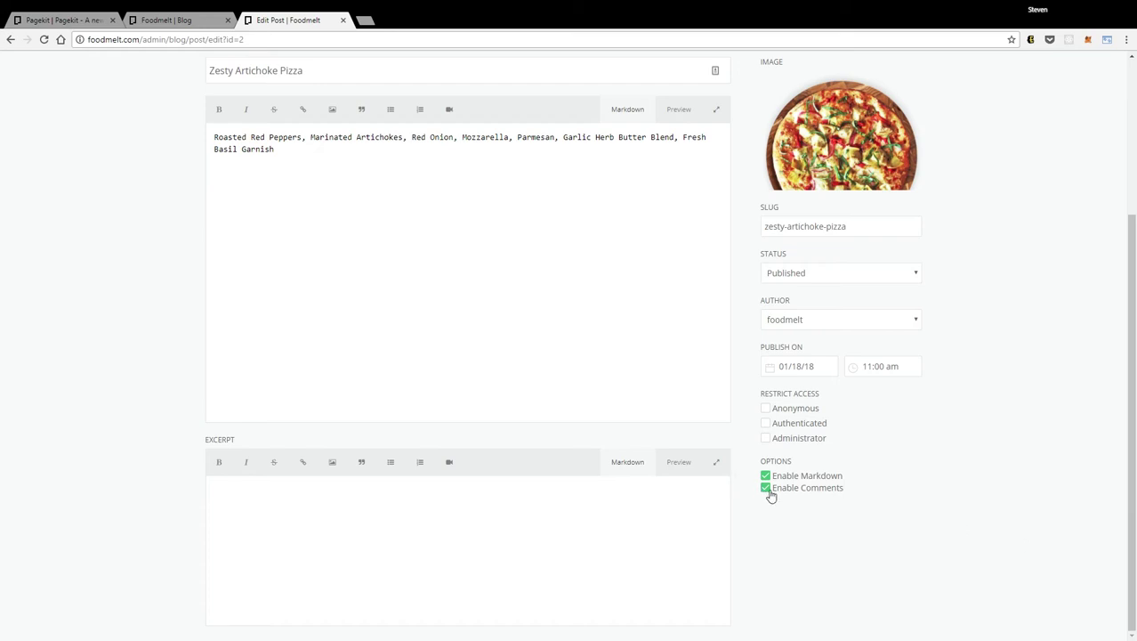
scroll(959, 510, up, 3)
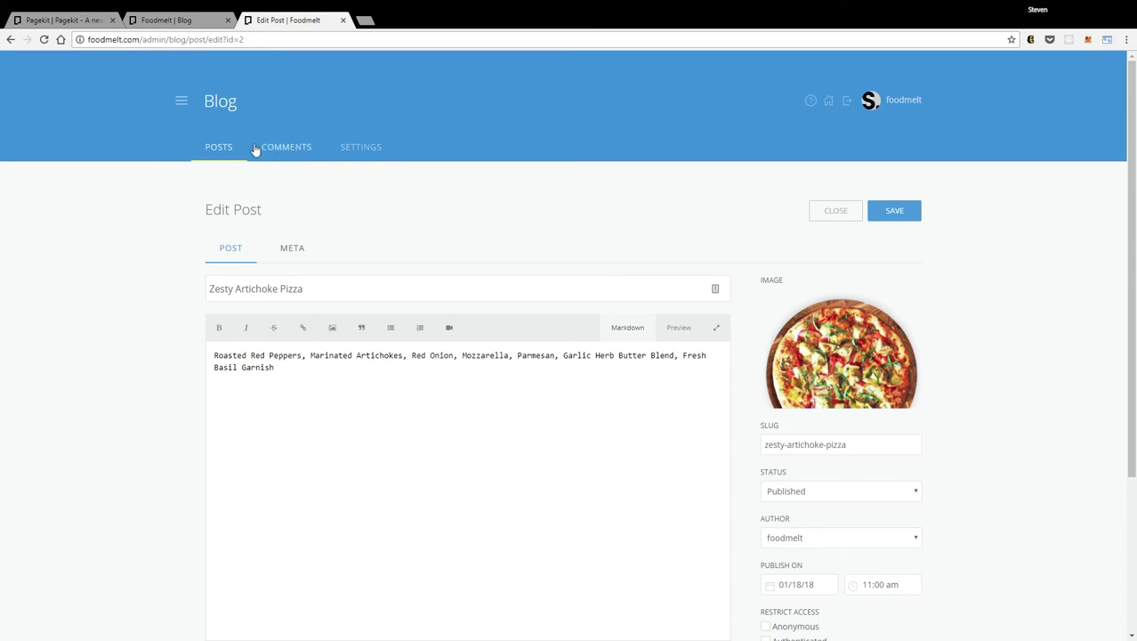
click(287, 148)
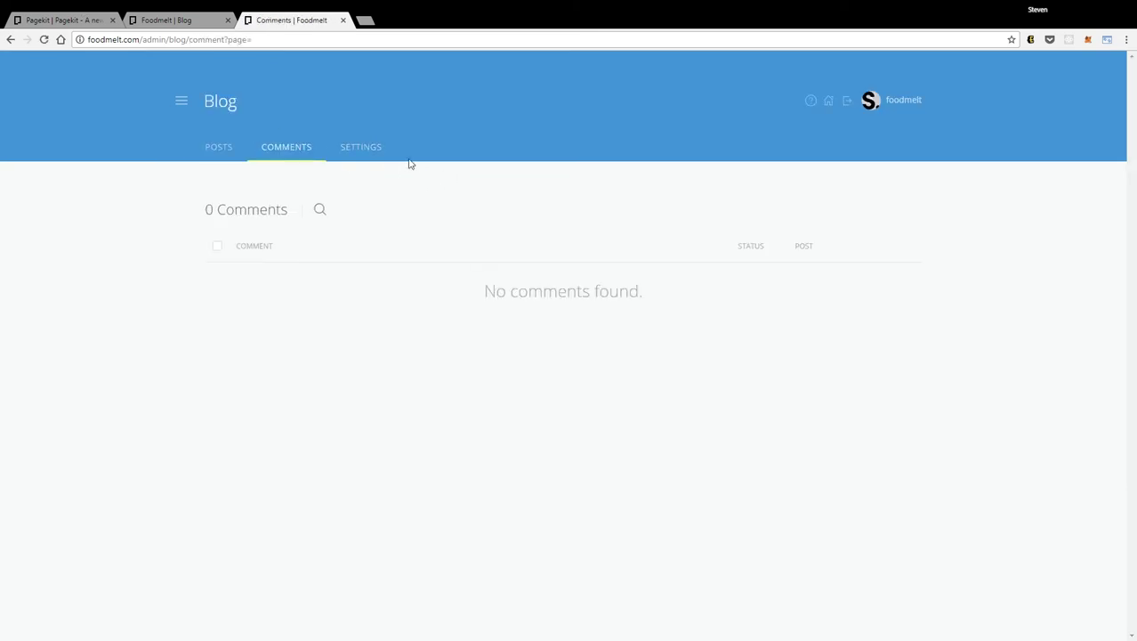
- Submit the comment "Yummy I ate this for dinner last night!" on the live Zesty Artichoke Pizza post and view it there
click(163, 21)
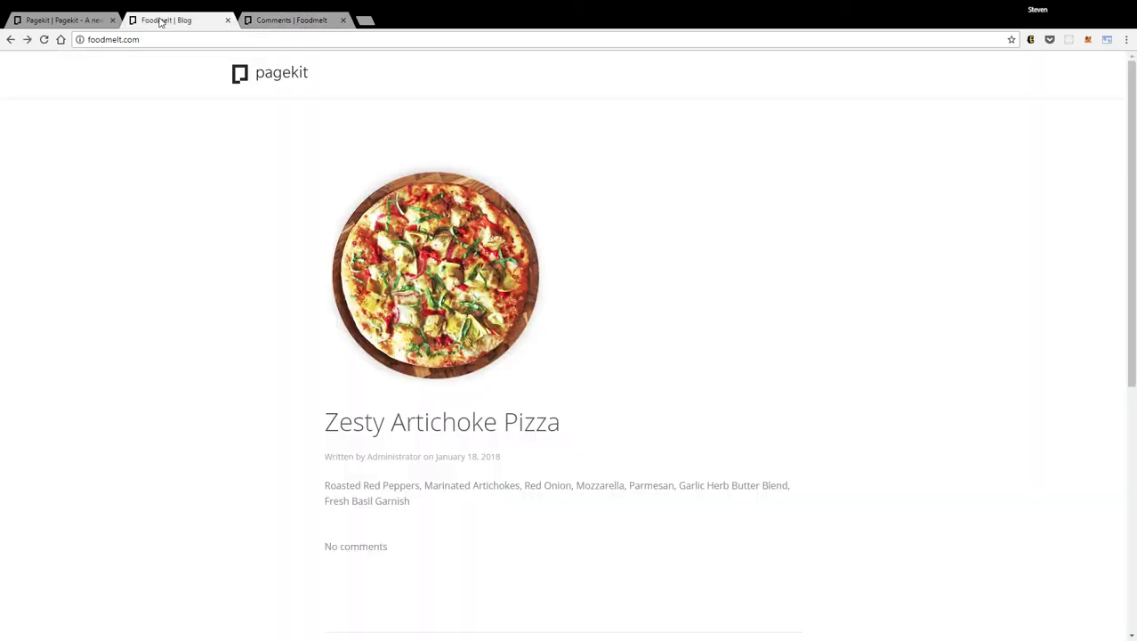
click(365, 549)
click(423, 359)
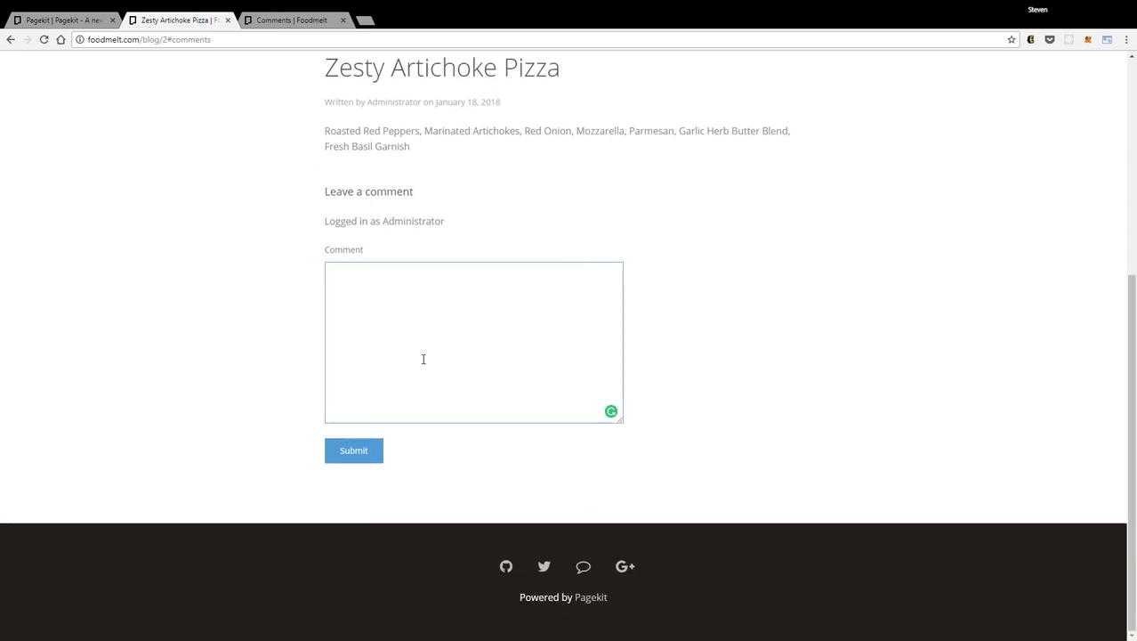
text(Yummy I ate this for dinner last night!)
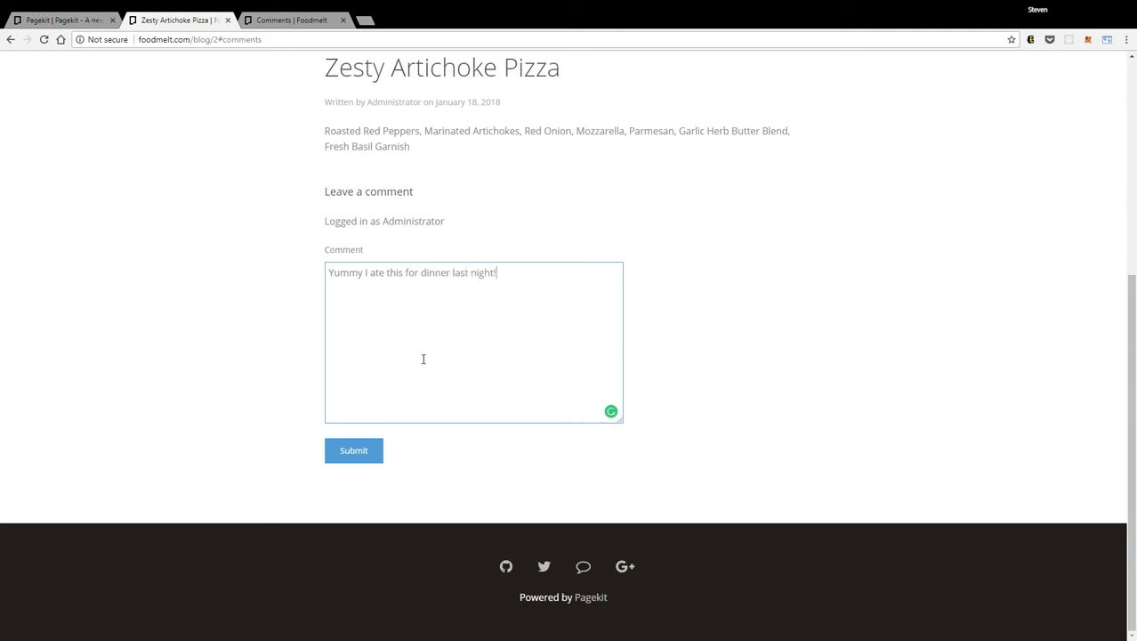
click(353, 451)
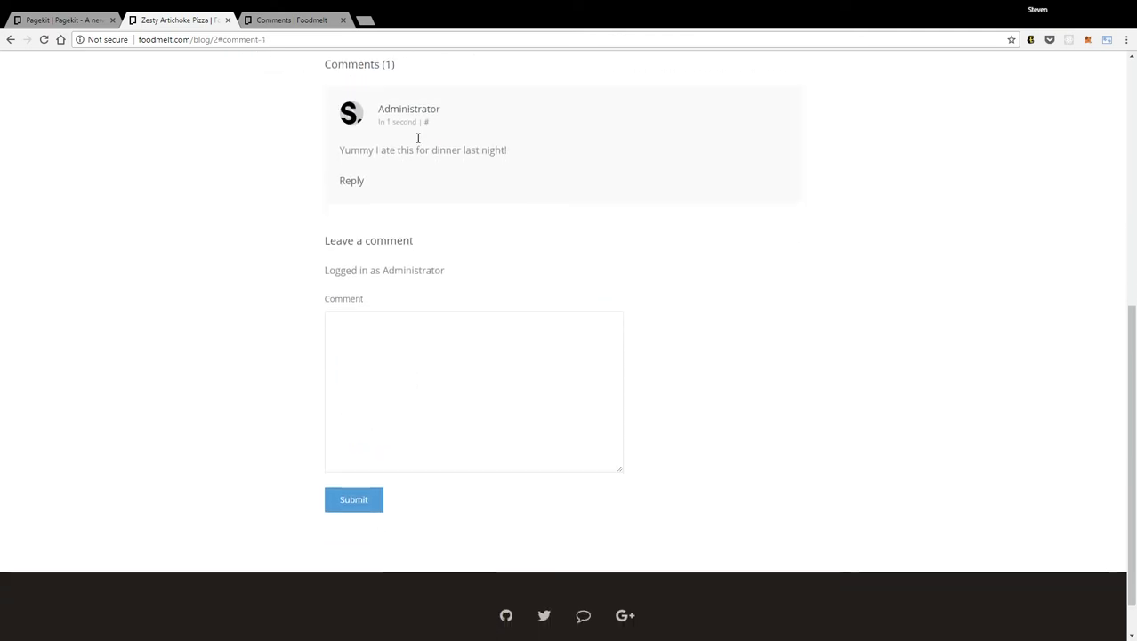
scroll(780, 383, up, 5)
scroll(795, 393, down, 5)
- Refresh the admin comment list, select the pizza post's comment to view its available actions, and clear the selection
click(290, 20)
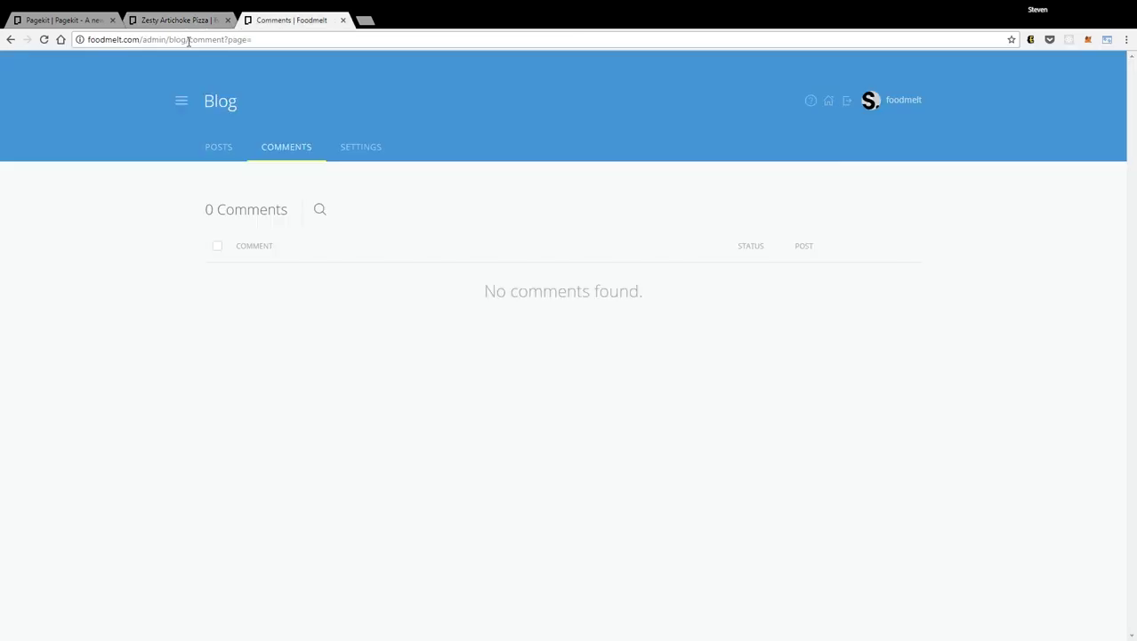
click(44, 39)
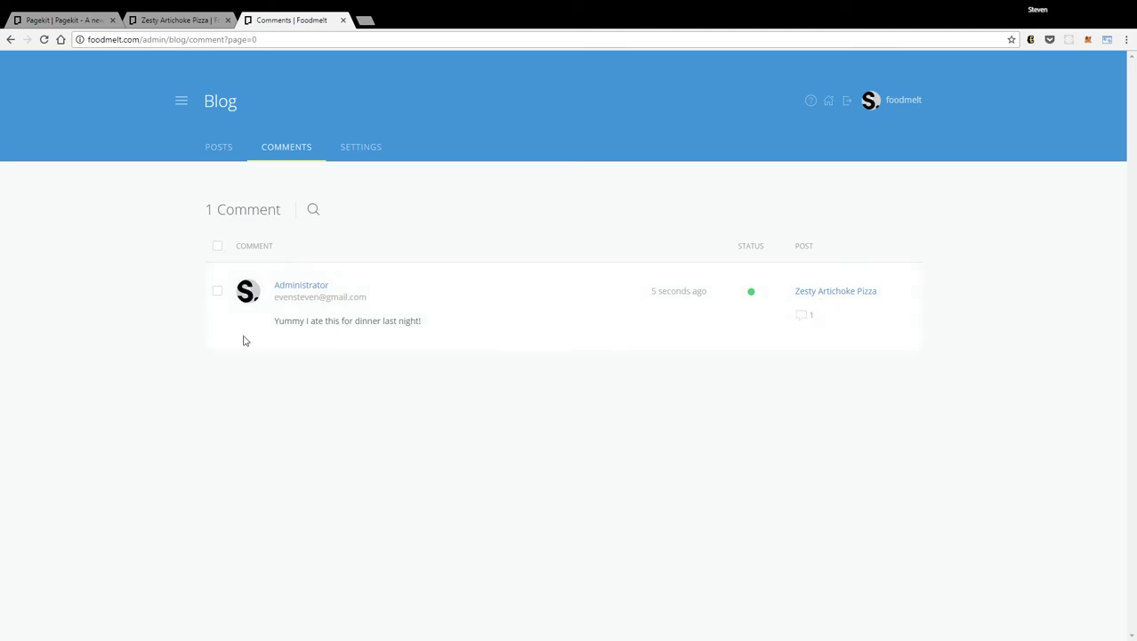
click(218, 291)
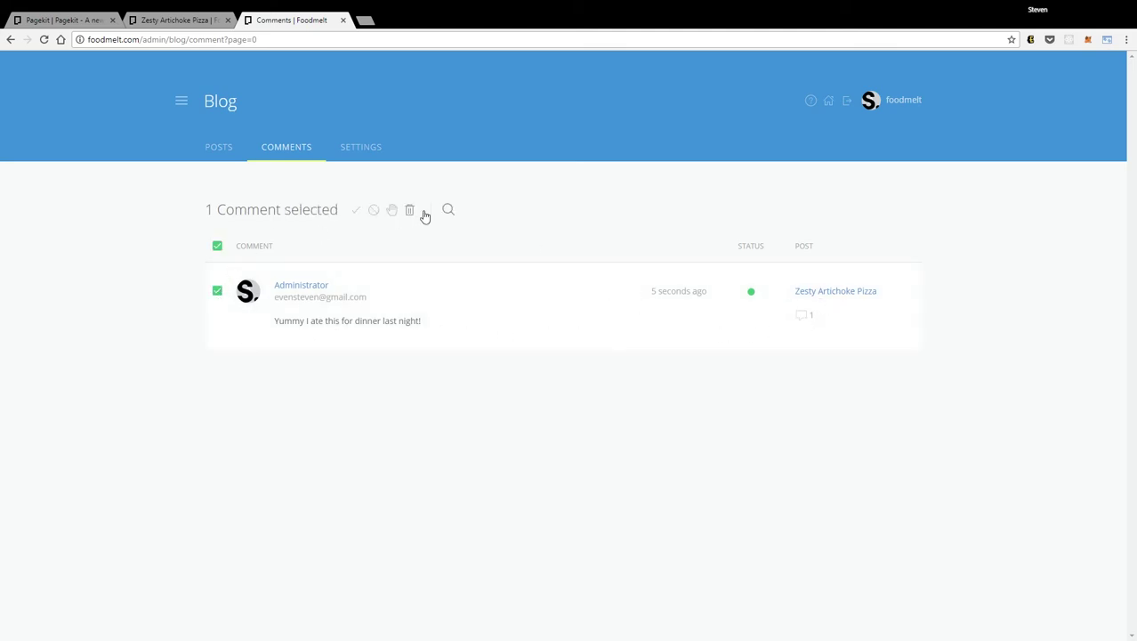
click(217, 247)
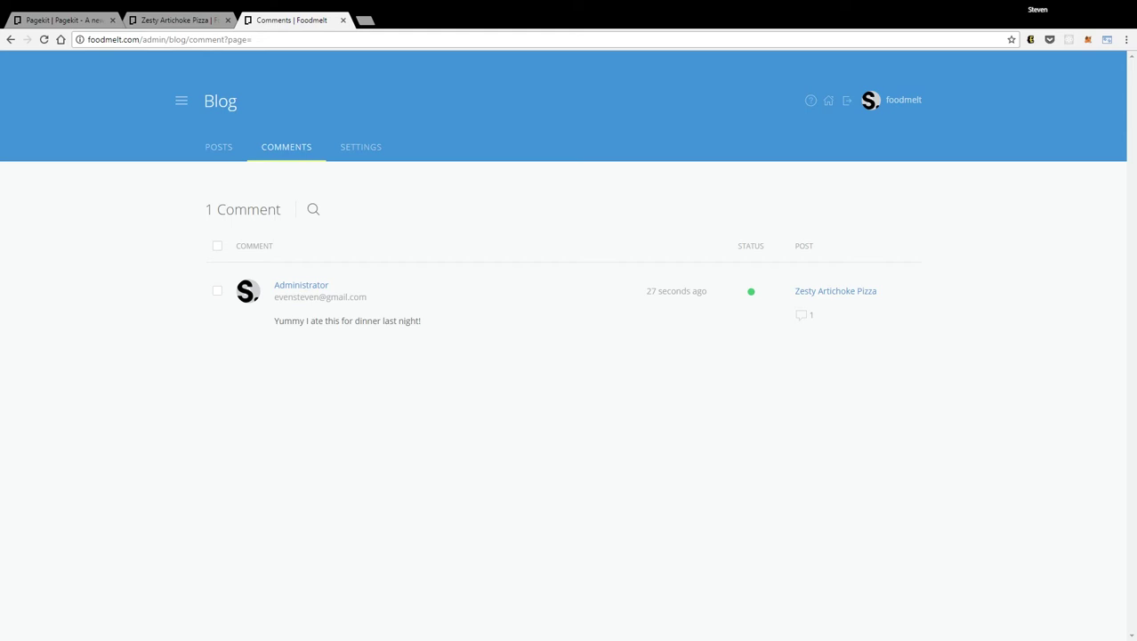
- Compare the blog's permalink settings with the live pizza post's address and return to the site's front page
click(360, 149)
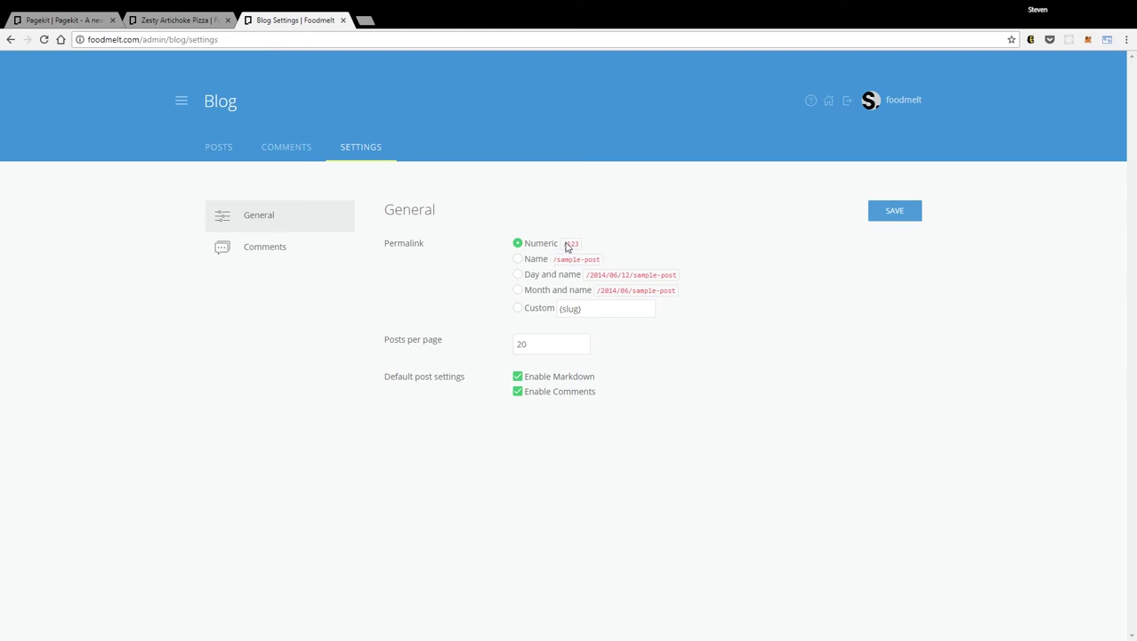
click(177, 22)
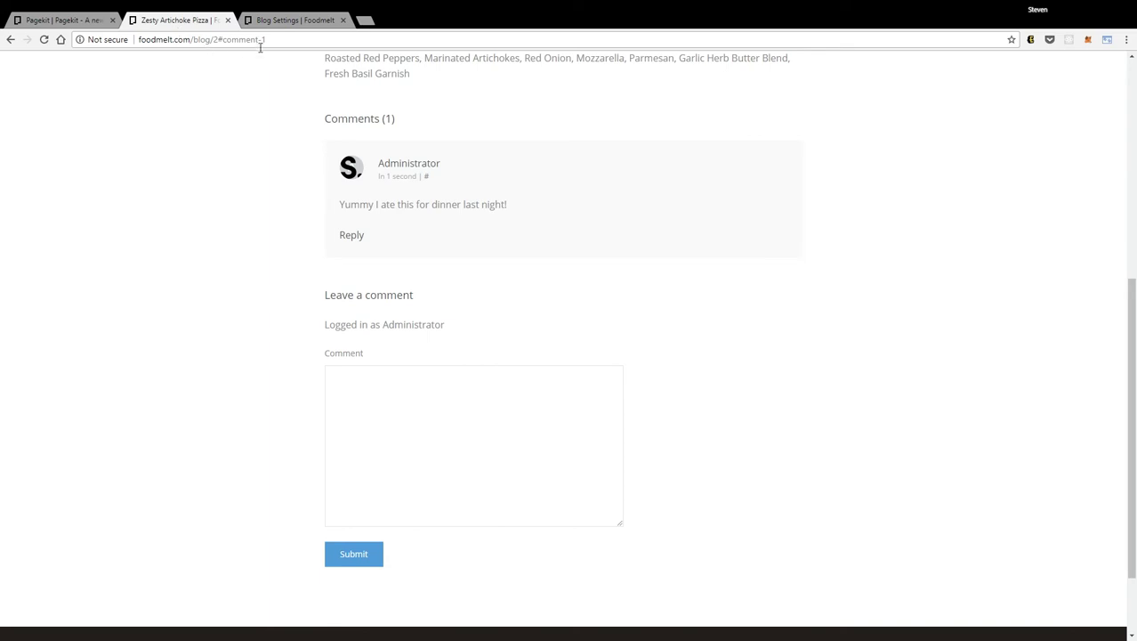
scroll(244, 218, up, 5)
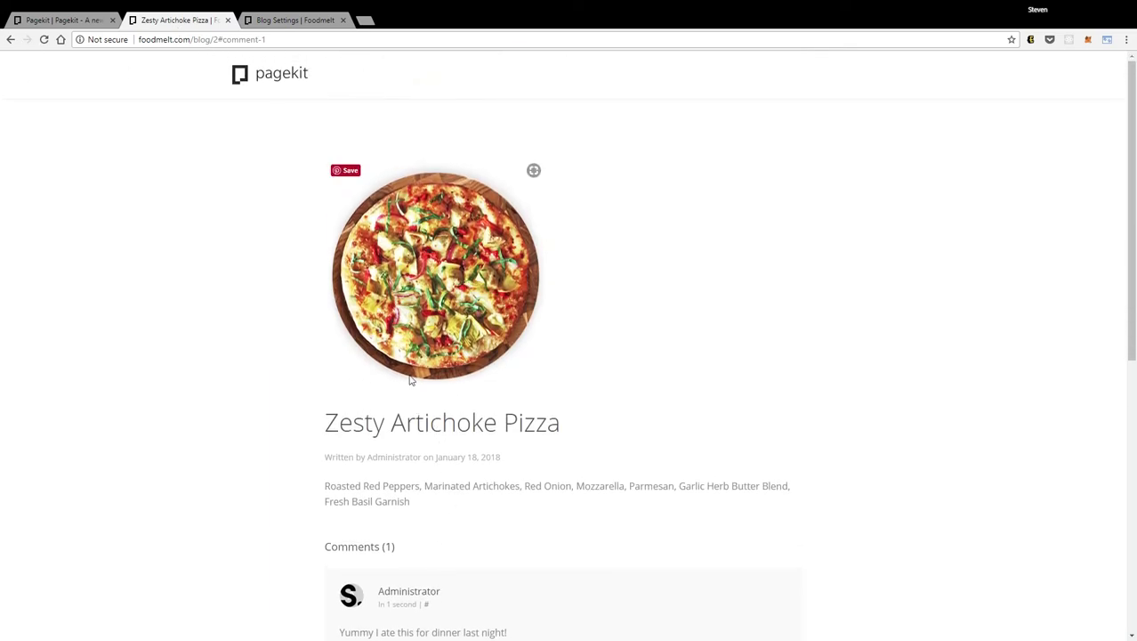
click(270, 84)
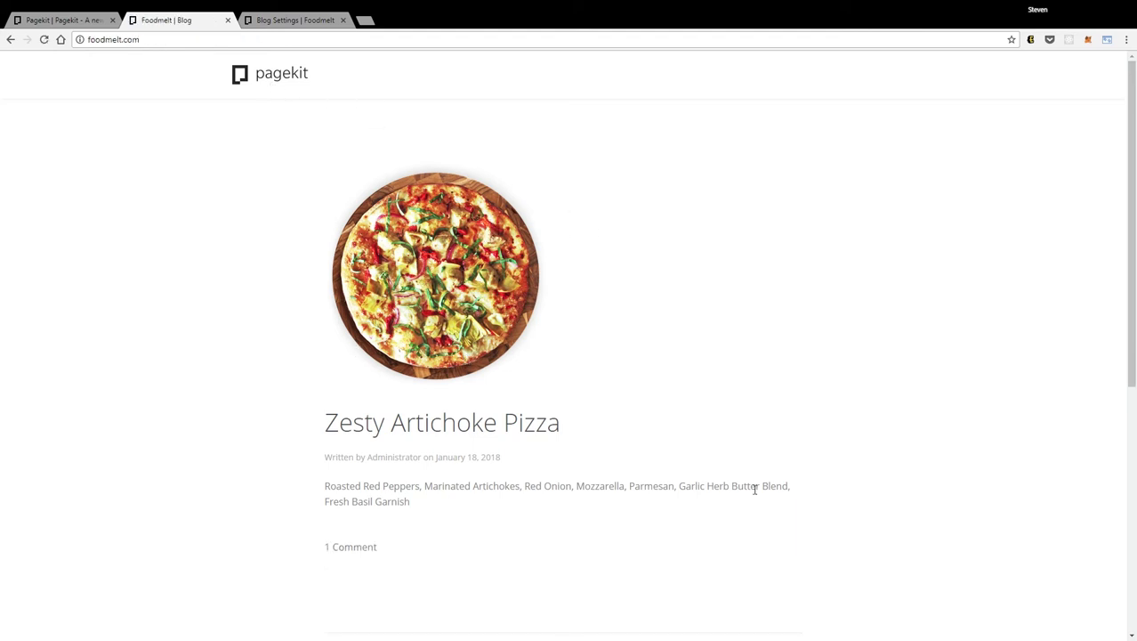
- View the live Zesty Artichoke Pizza post's address, then set the blog permalink format to Name and save the settings
click(437, 424)
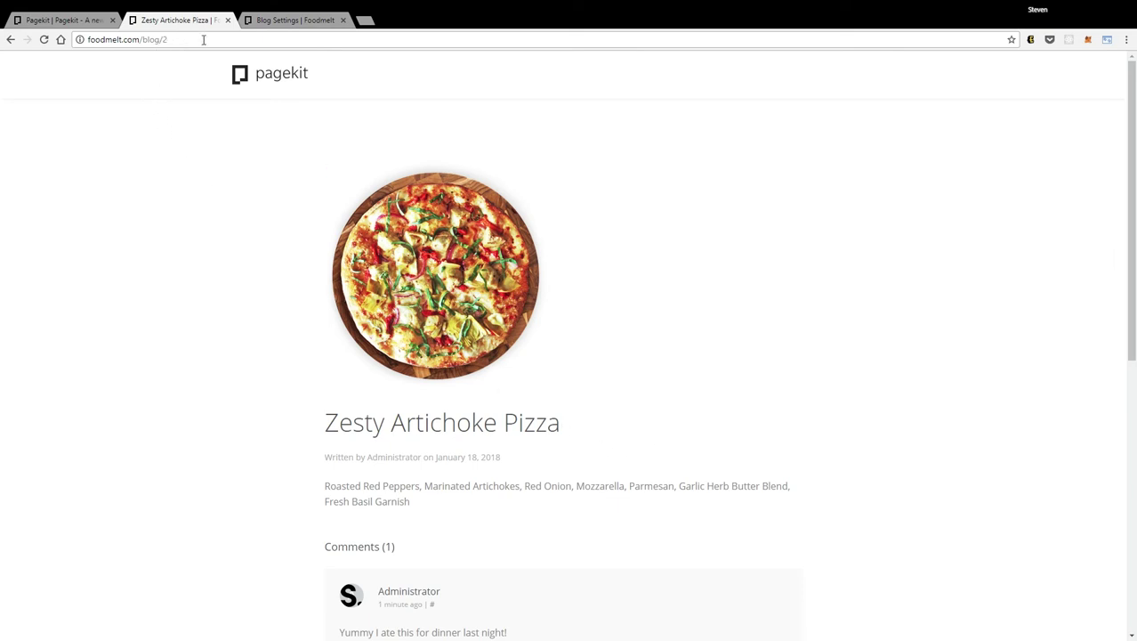
click(278, 22)
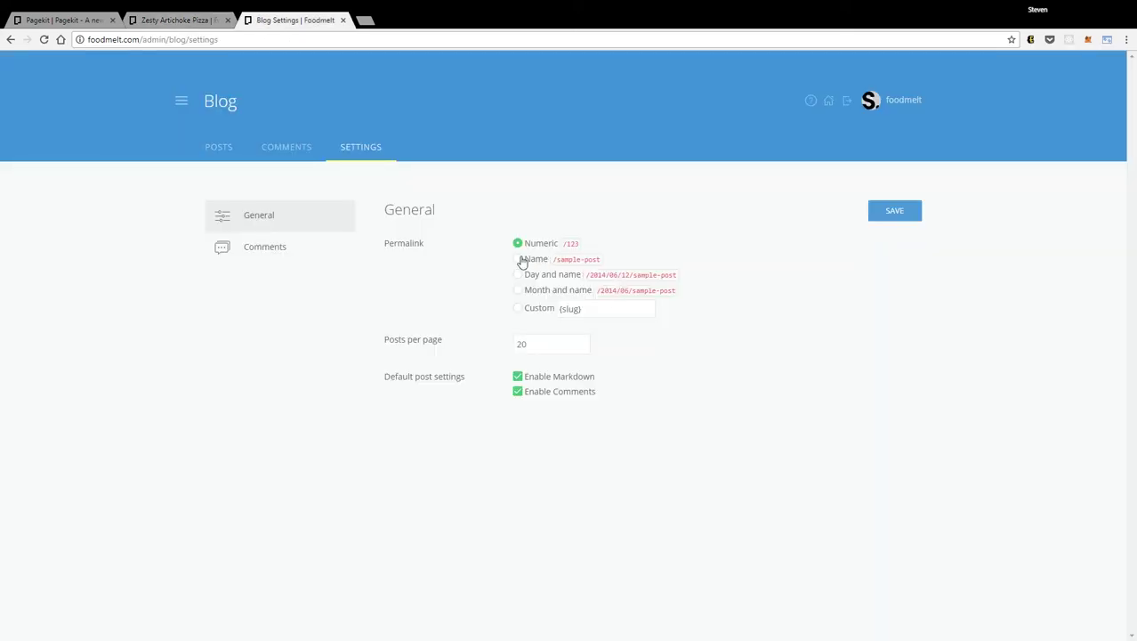
click(522, 260)
click(893, 211)
- Reload the live pizza post at its old address, then refresh the front page and reopen the post to check its new address
click(156, 22)
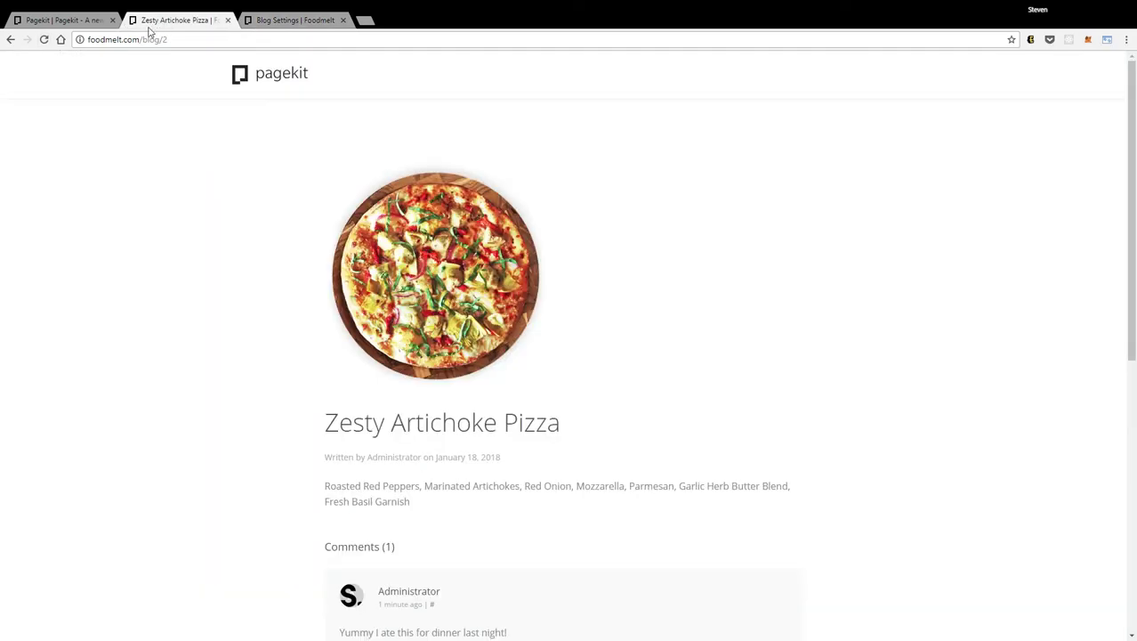
click(44, 40)
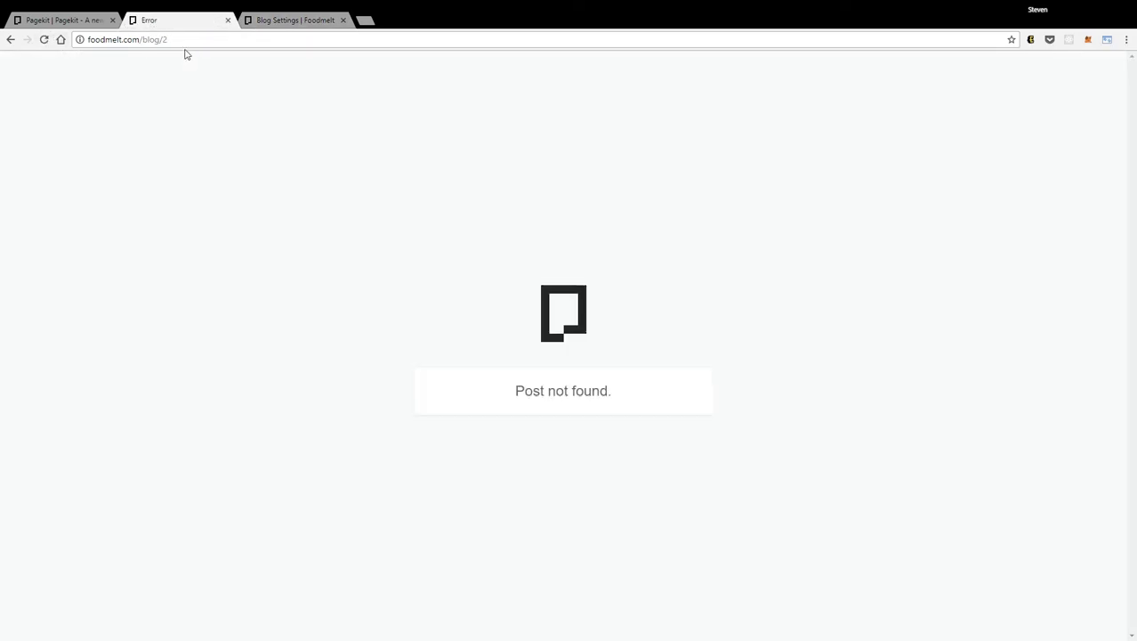
click(11, 40)
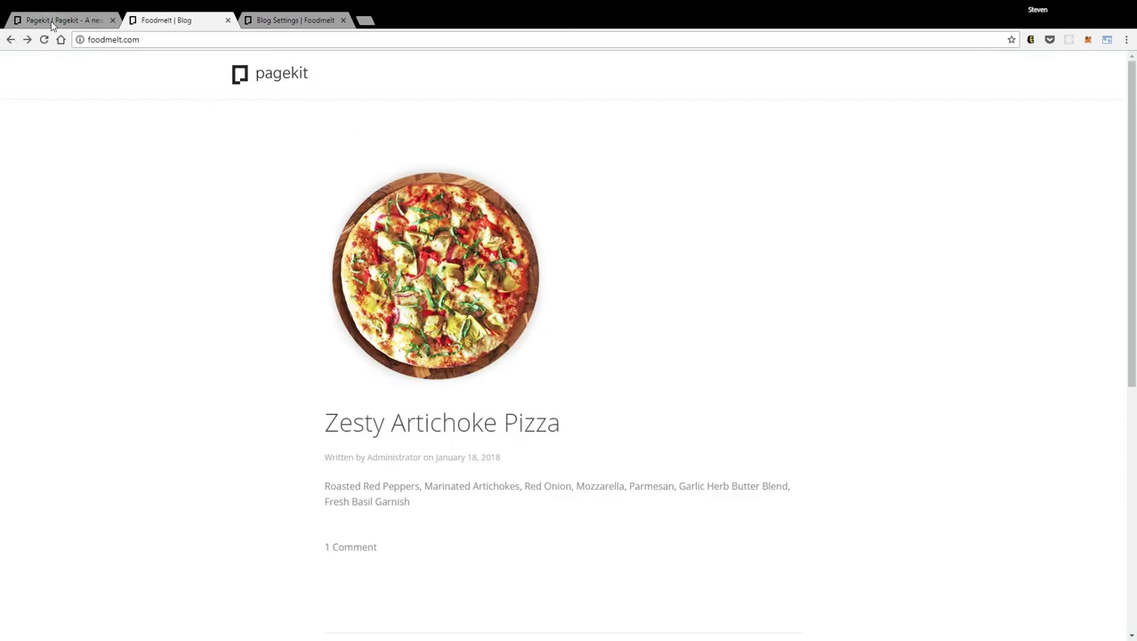
click(44, 40)
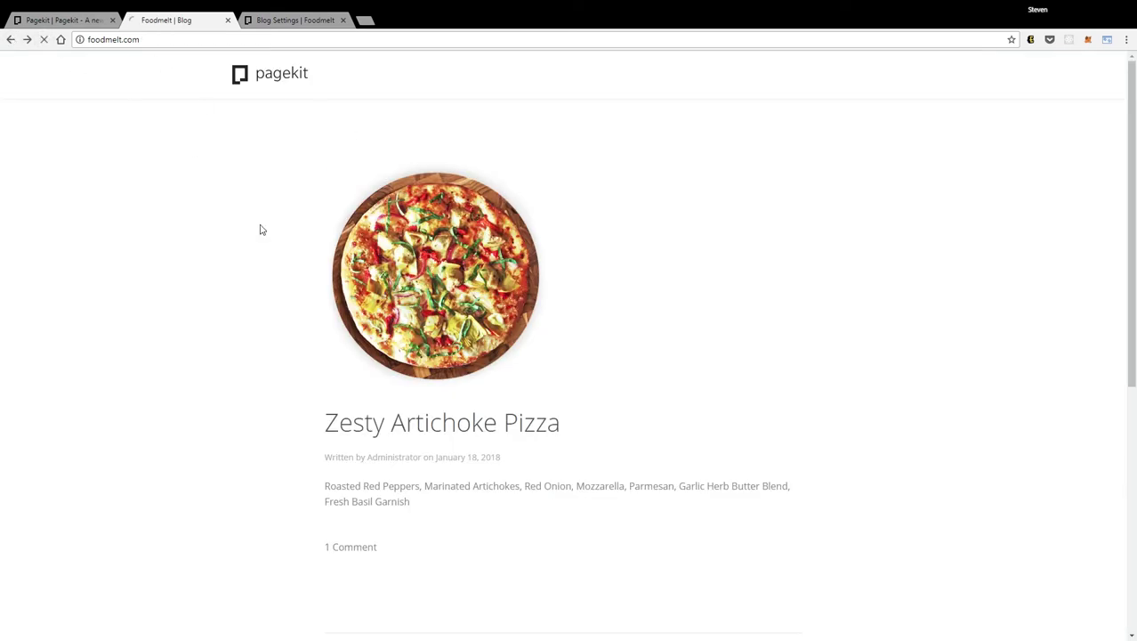
click(388, 426)
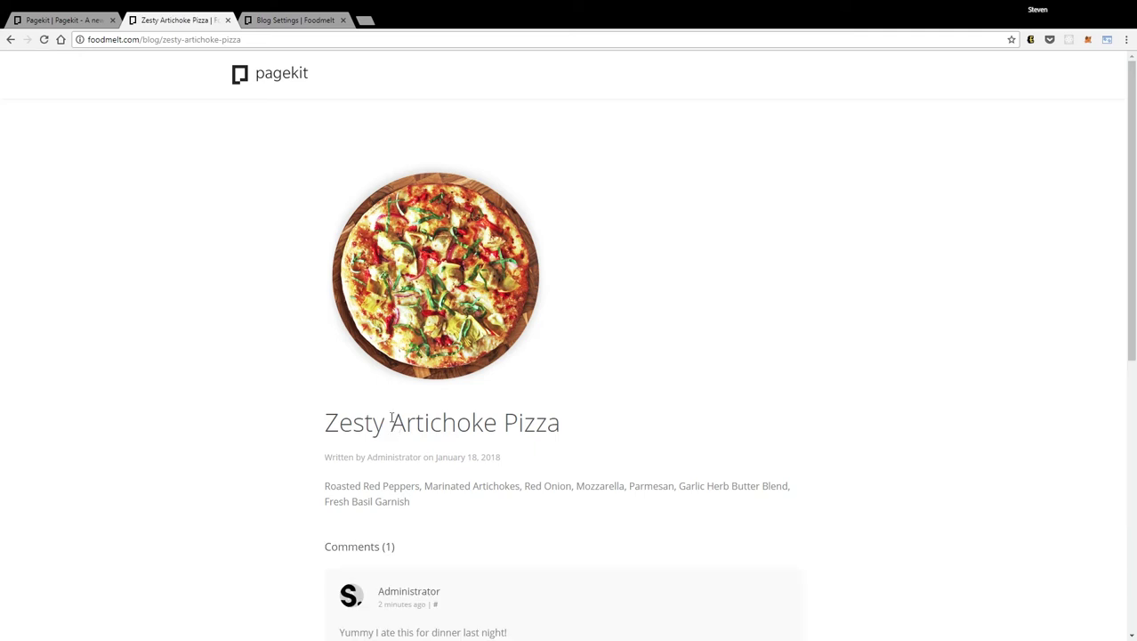
- Save the general blog settings again and go to the admin dashboard
click(298, 20)
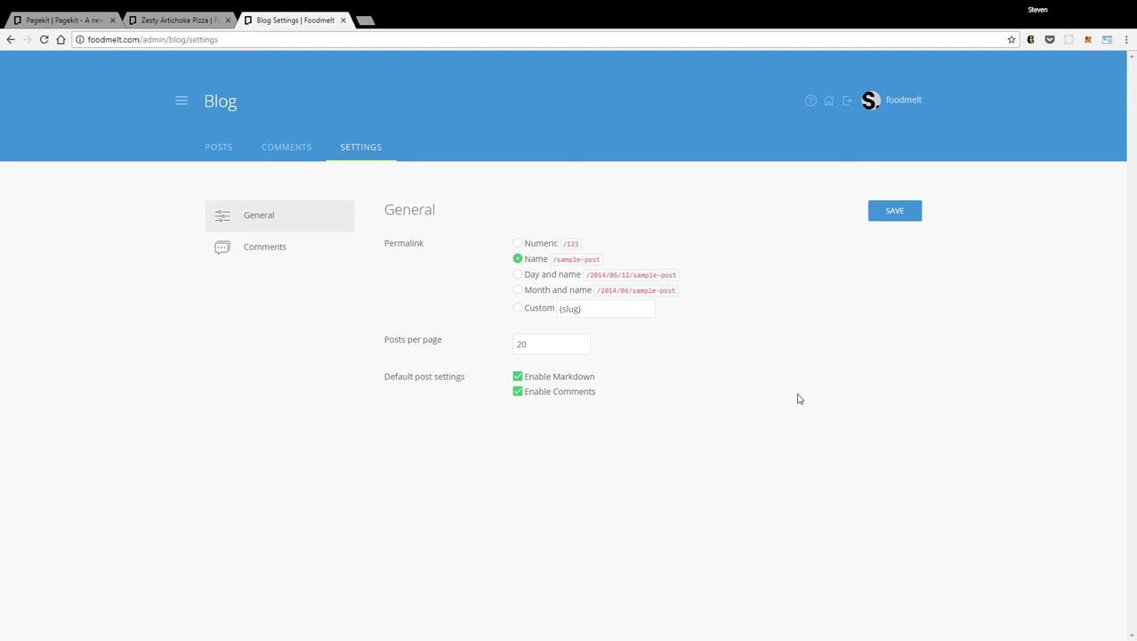
click(896, 213)
click(190, 108)
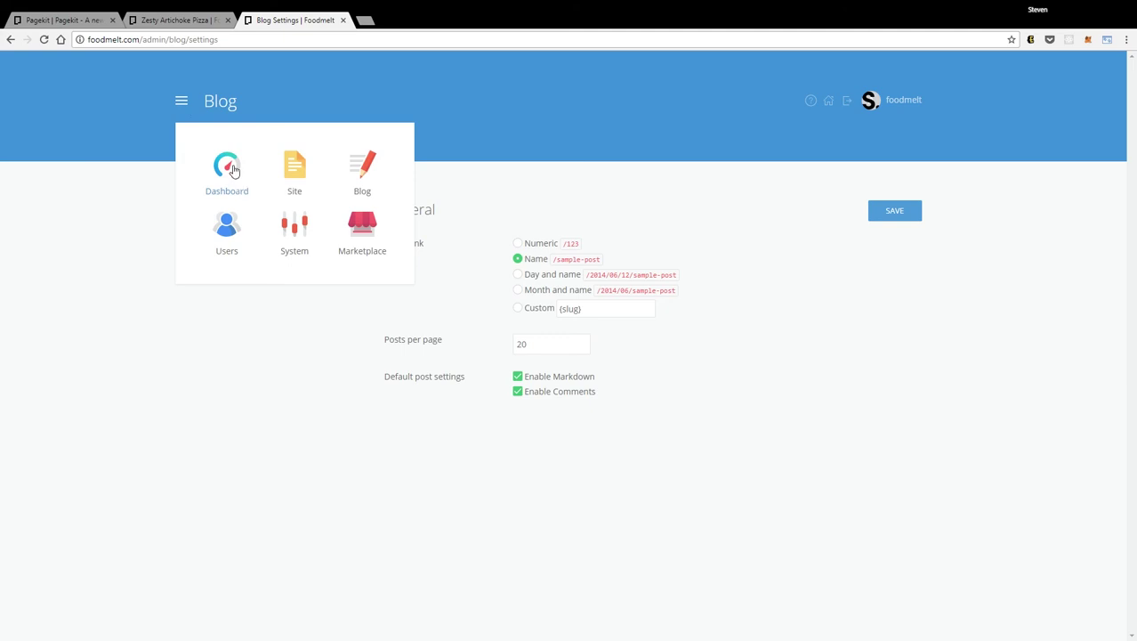
click(230, 169)
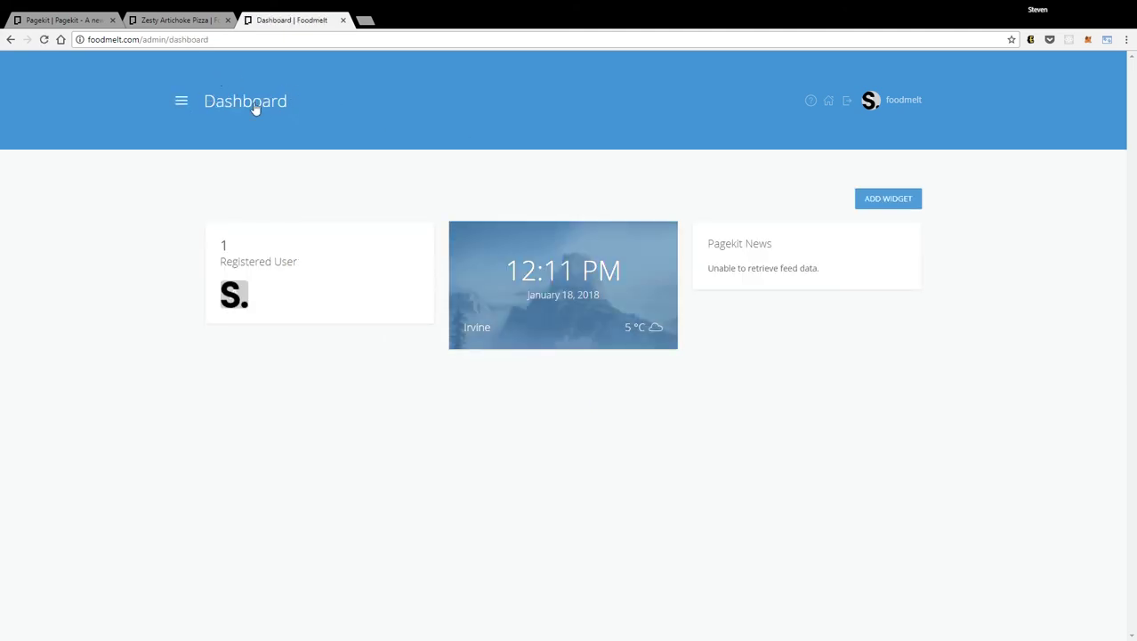
- Look over the live Zesty Artichoke Pizza post with its comment, and review the site's front page
click(176, 22)
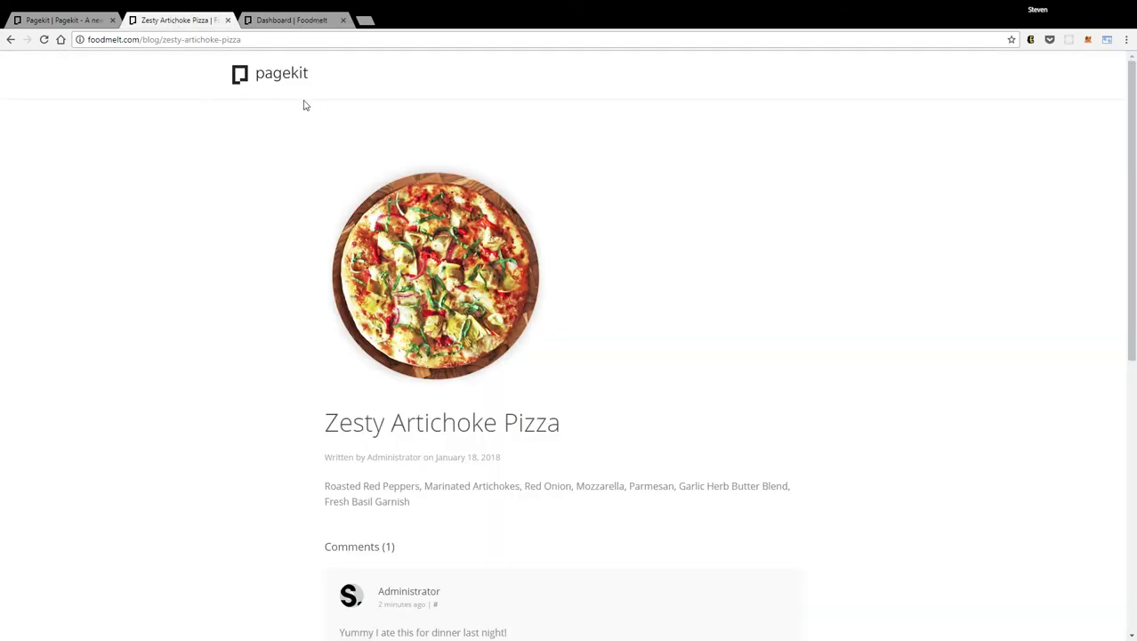
scroll(663, 300, down, 5)
scroll(668, 300, up, 5)
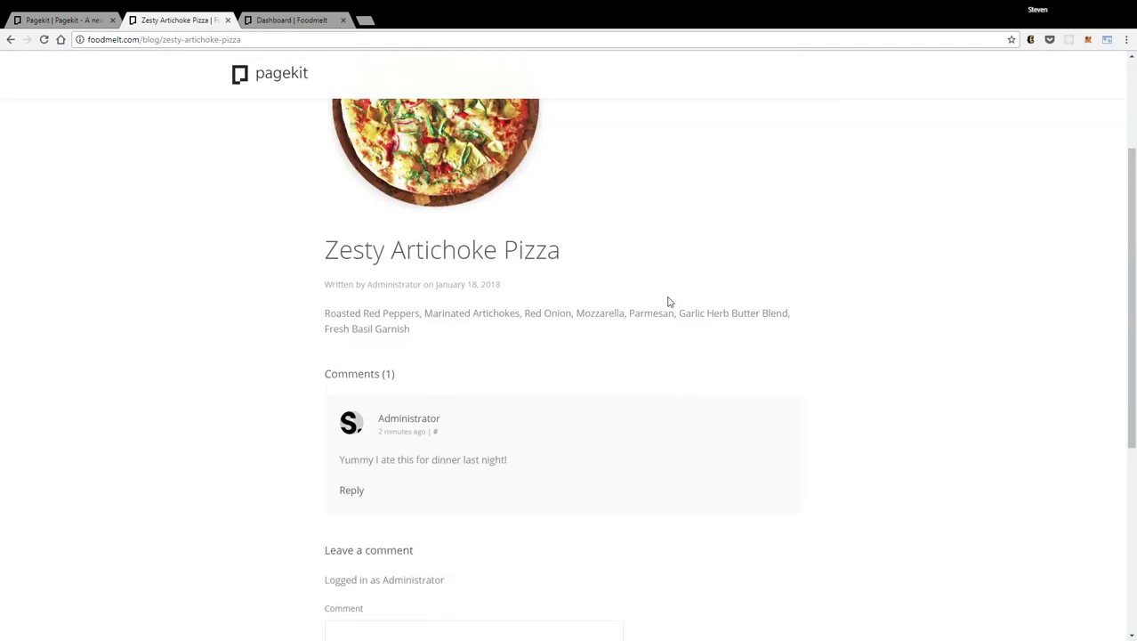
click(270, 81)
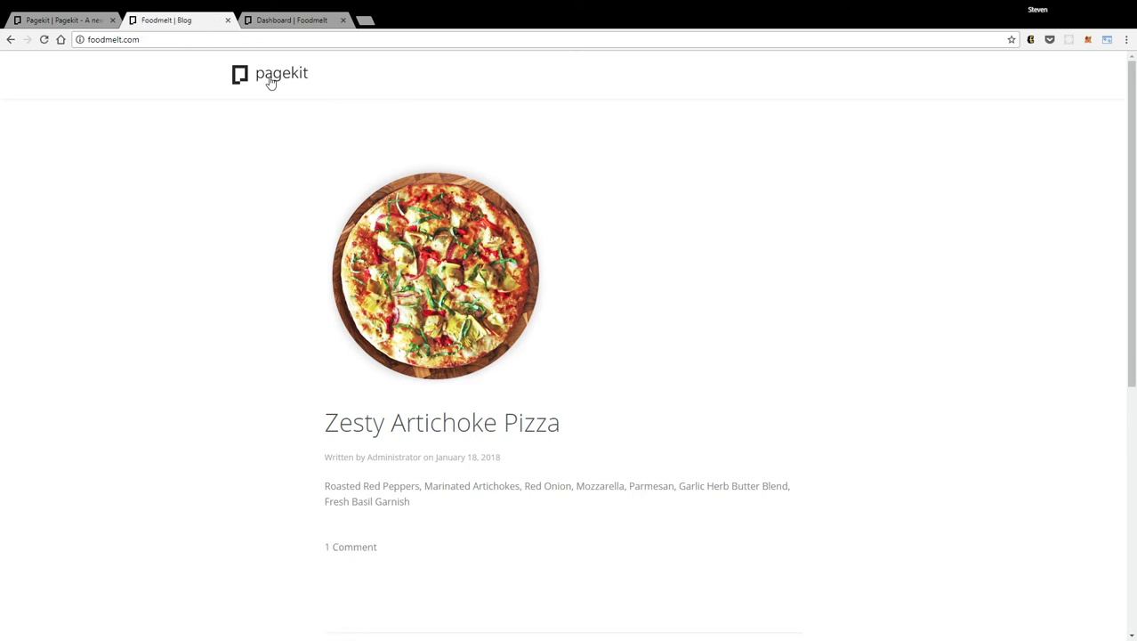
scroll(856, 258, down, 5)
scroll(855, 352, up, 5)
- Open the customization settings of the installed One theme from the admin's system themes
click(295, 21)
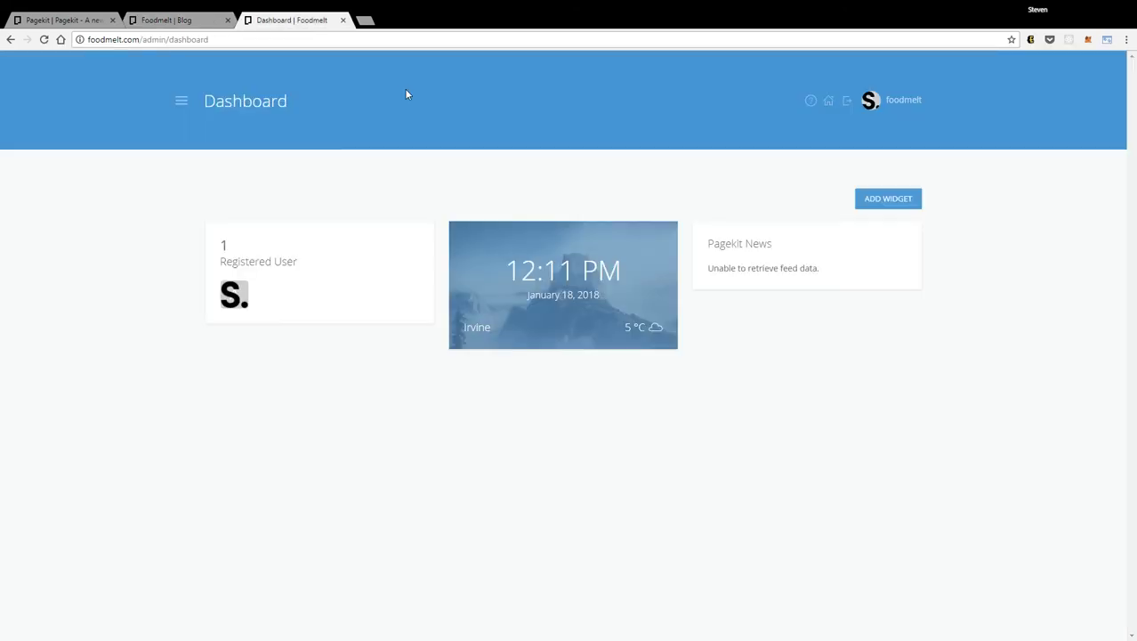
click(182, 104)
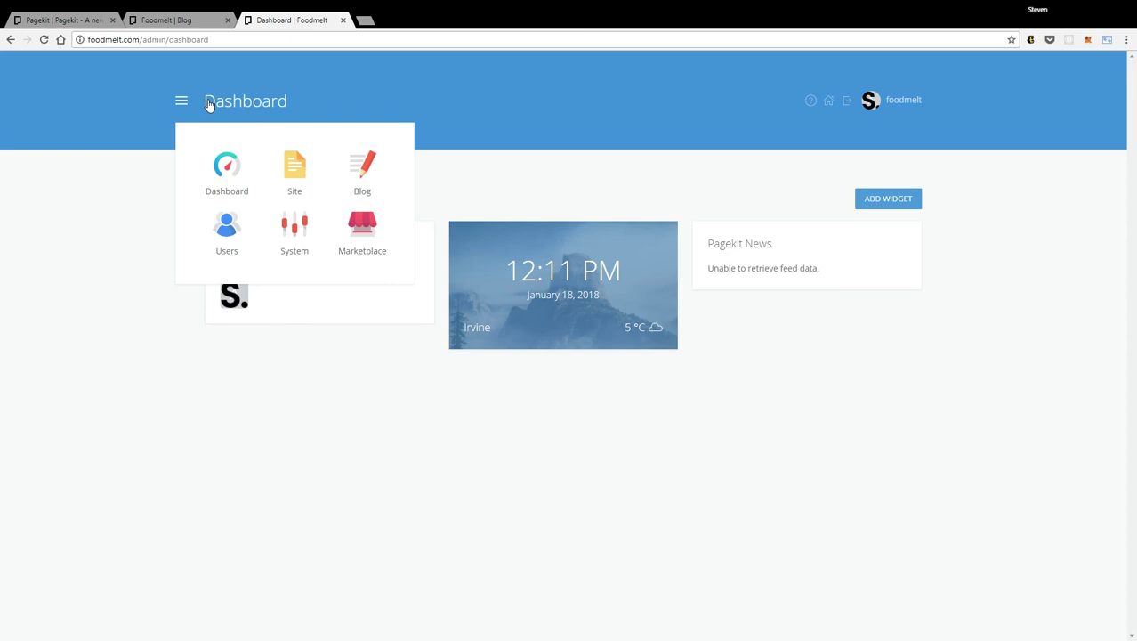
click(300, 229)
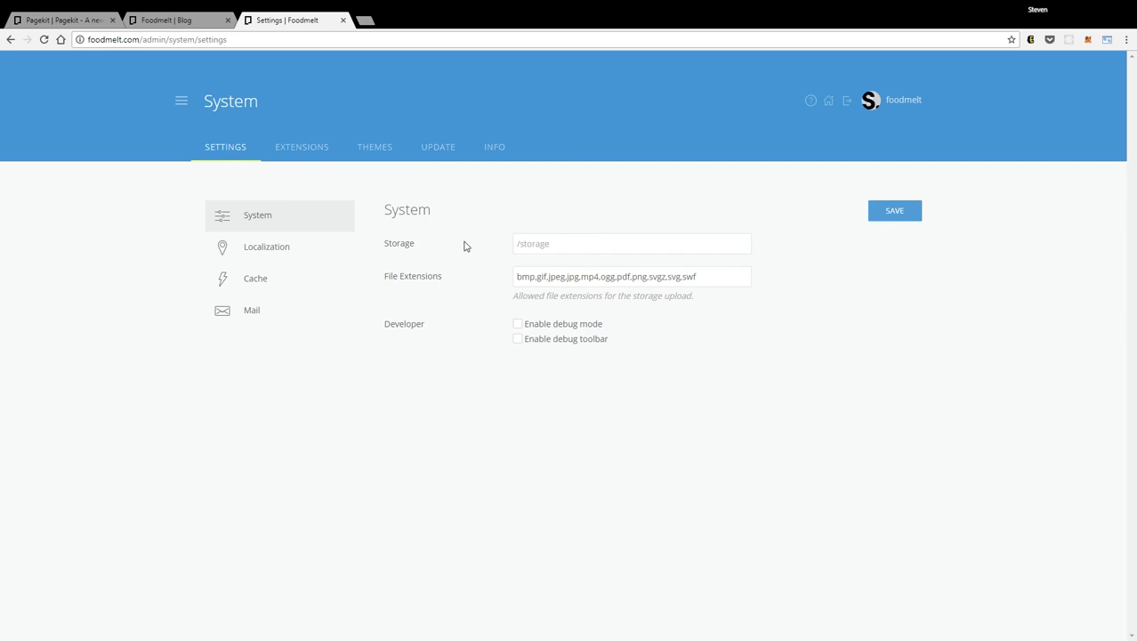
click(369, 150)
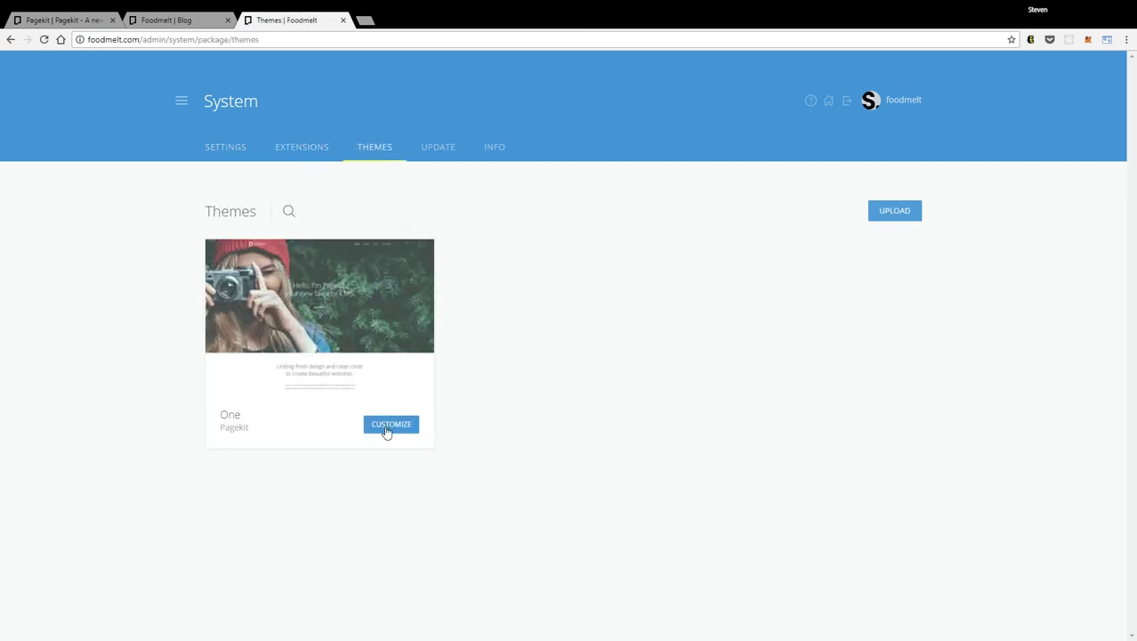
click(386, 429)
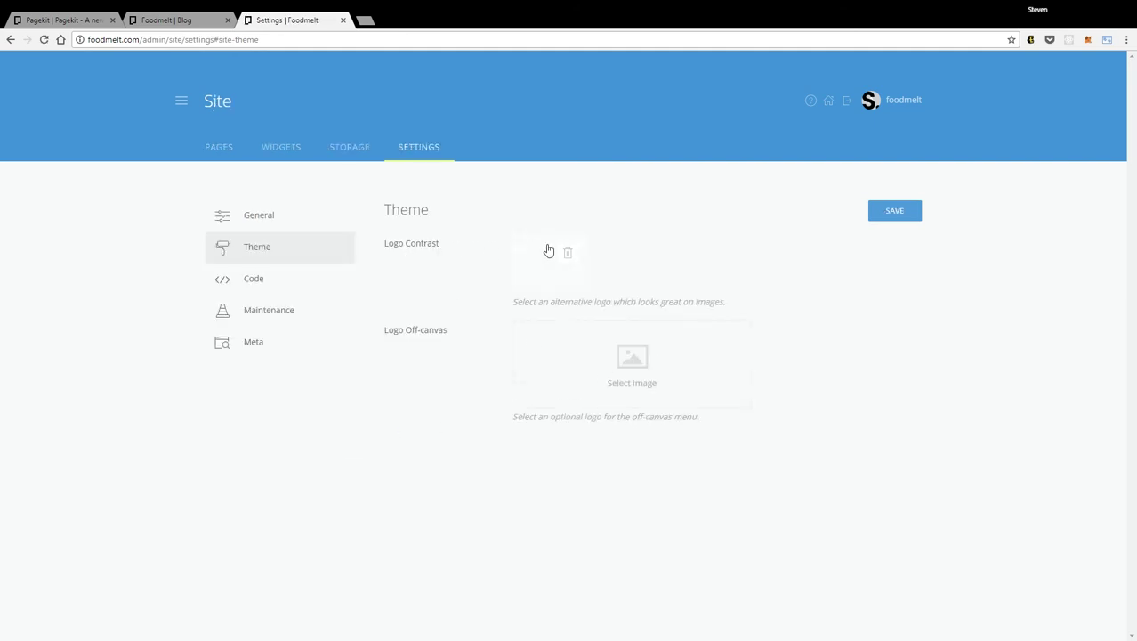
- Delete the Pagekit logo in the site's general settings, save, and refresh the live front page to check the header
click(262, 224)
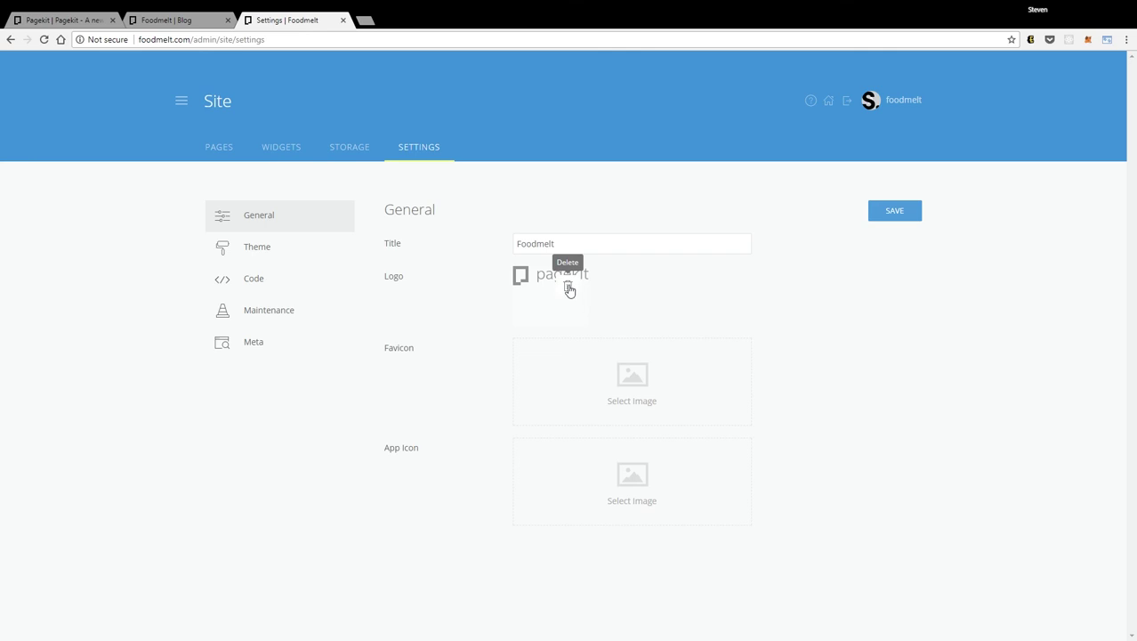
click(569, 288)
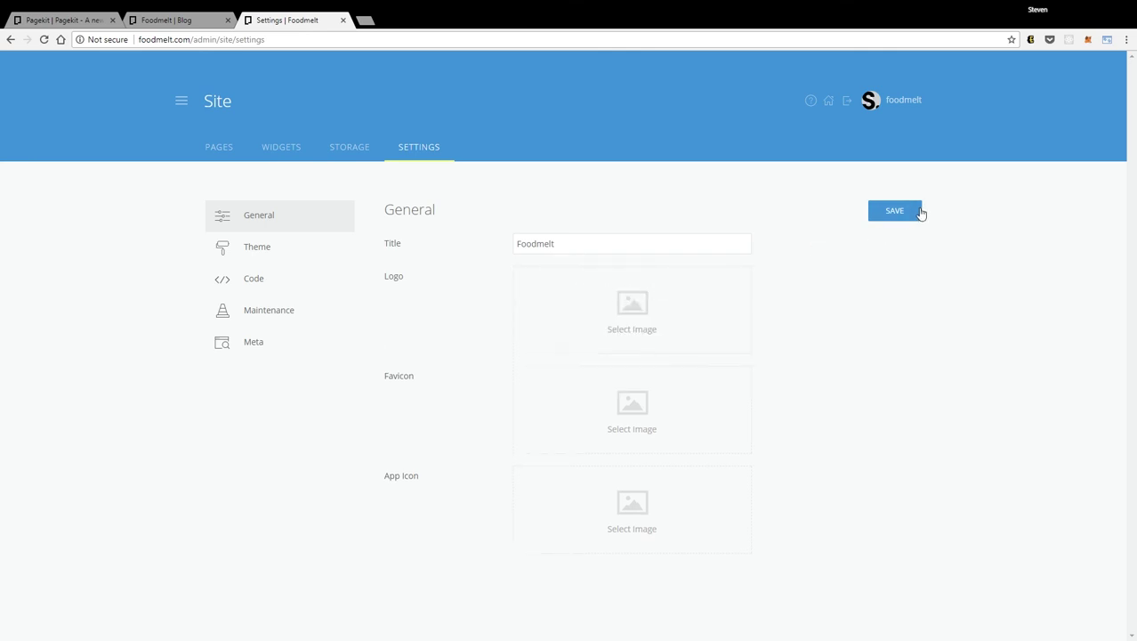
click(918, 214)
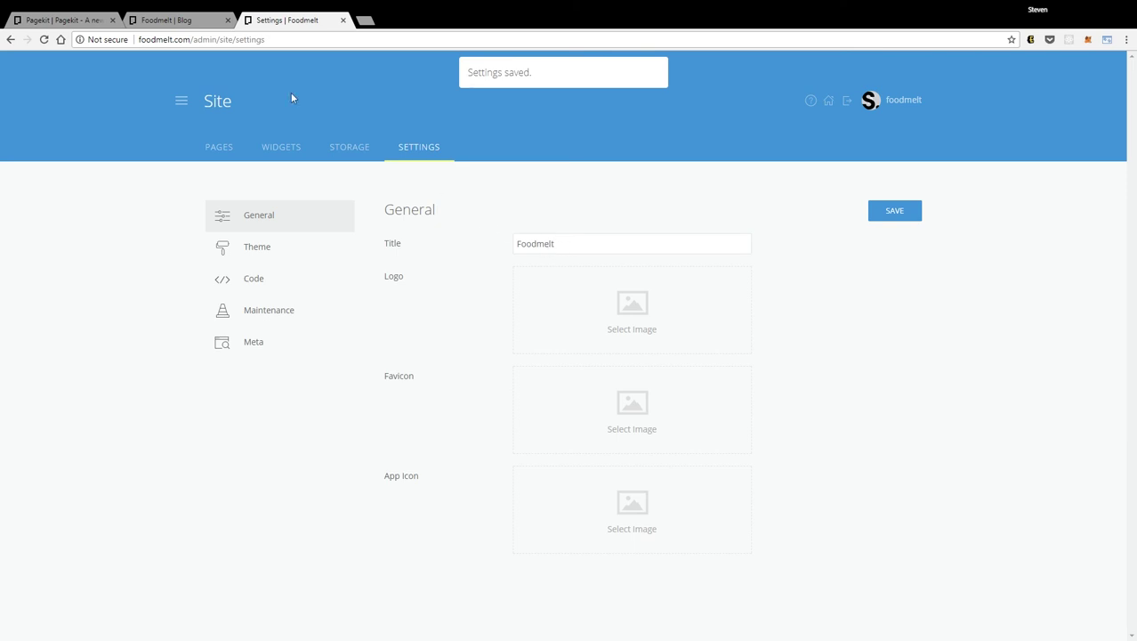
click(166, 20)
click(43, 40)
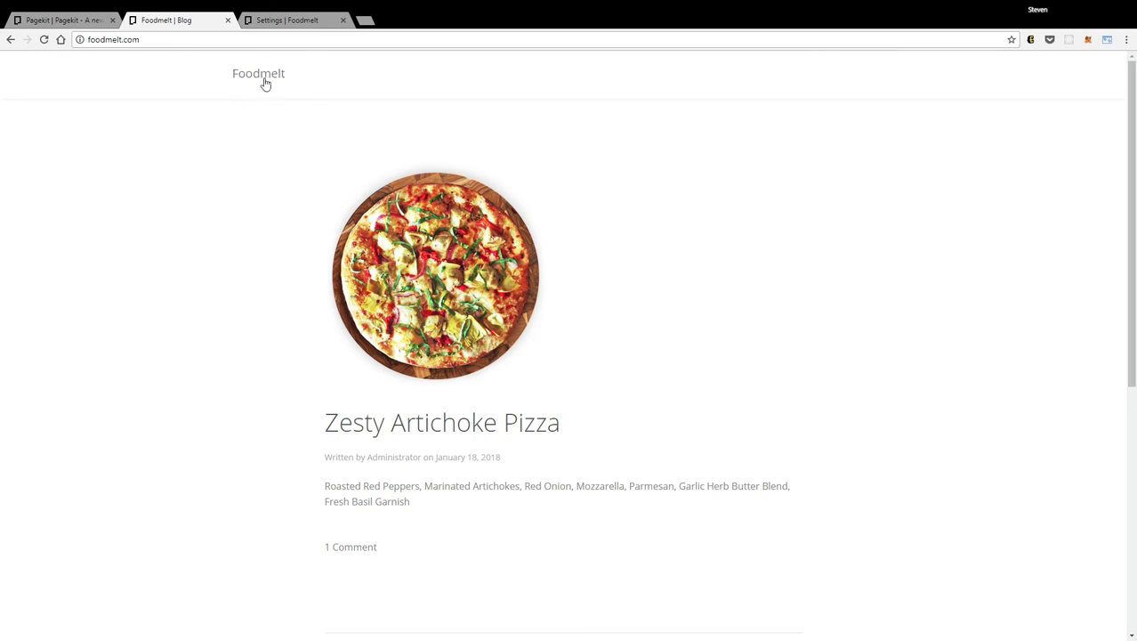
- Set foodmelt-logo.png from the stored files as the site logo and save the site settings
click(275, 20)
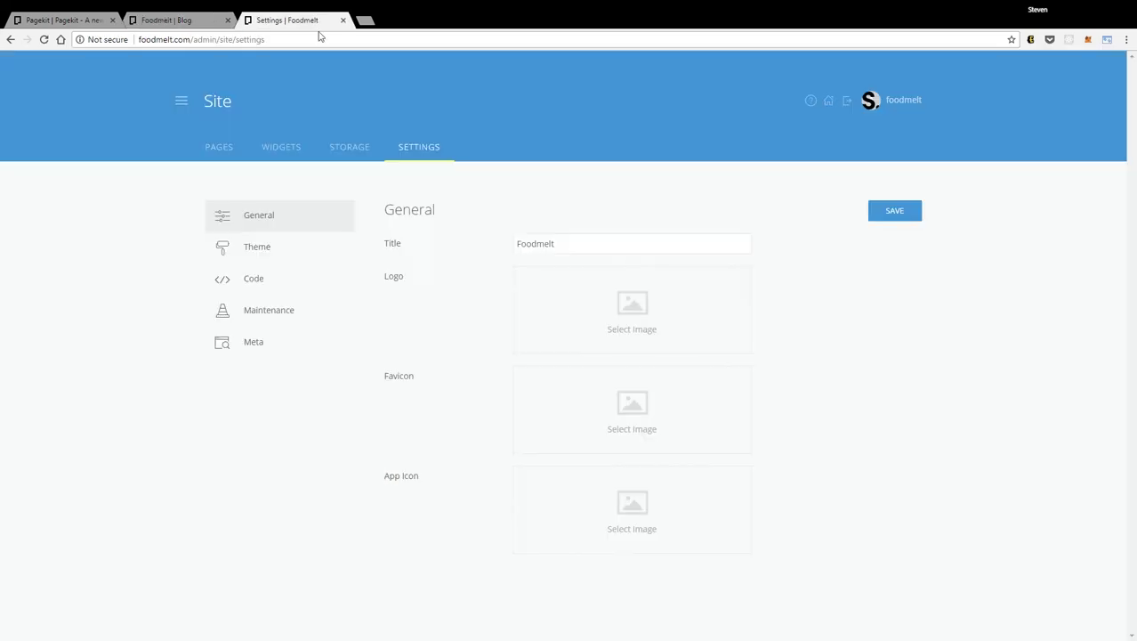
click(636, 310)
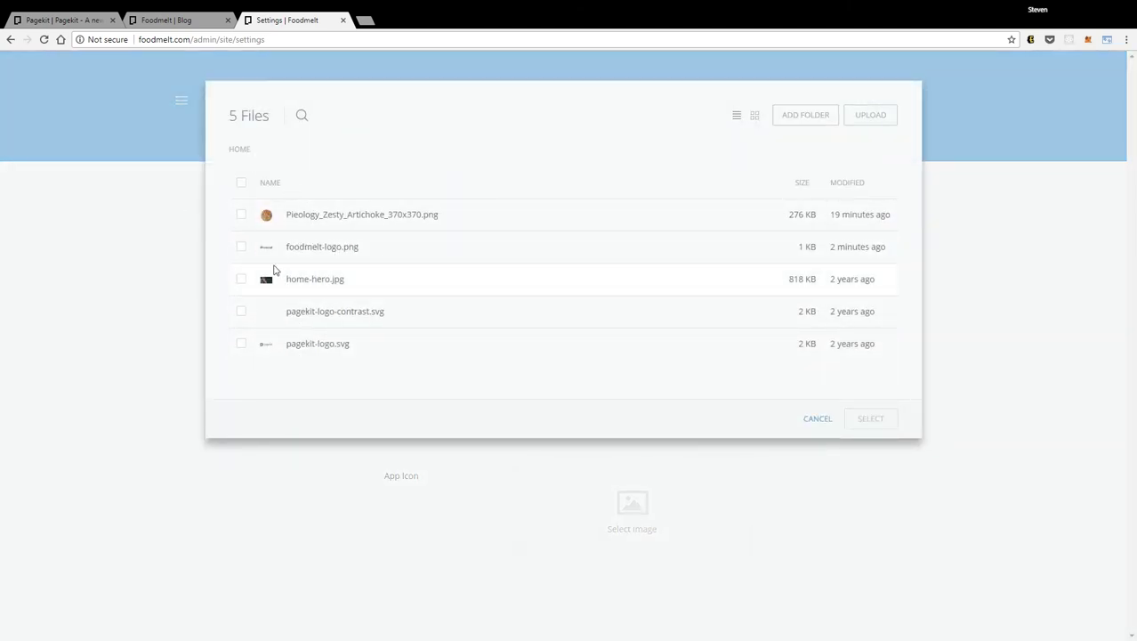
click(241, 247)
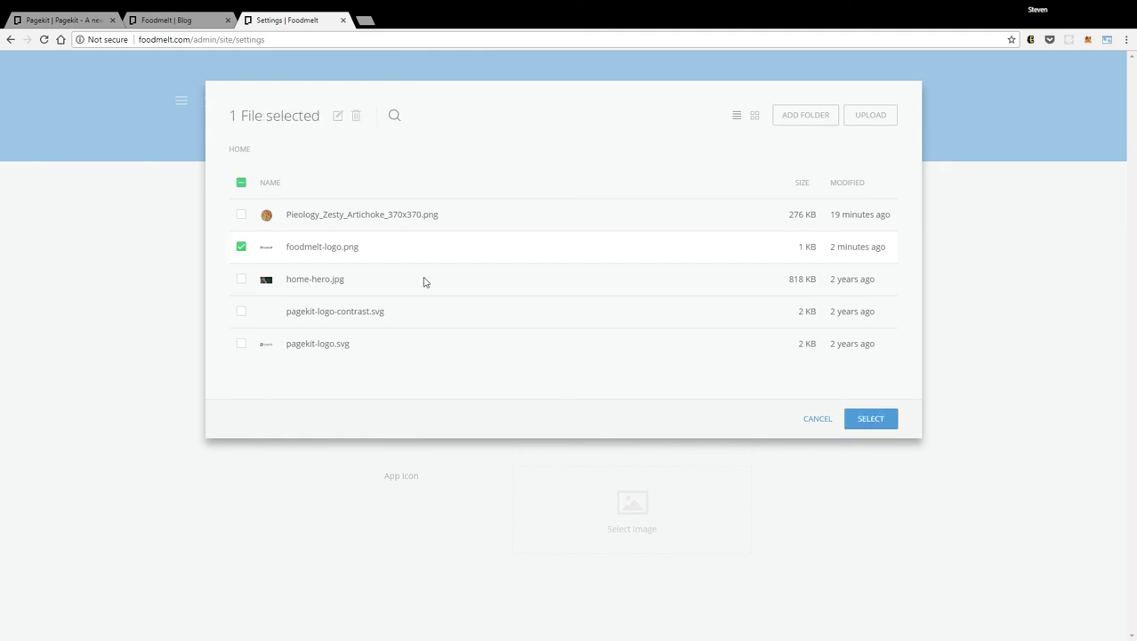
click(872, 419)
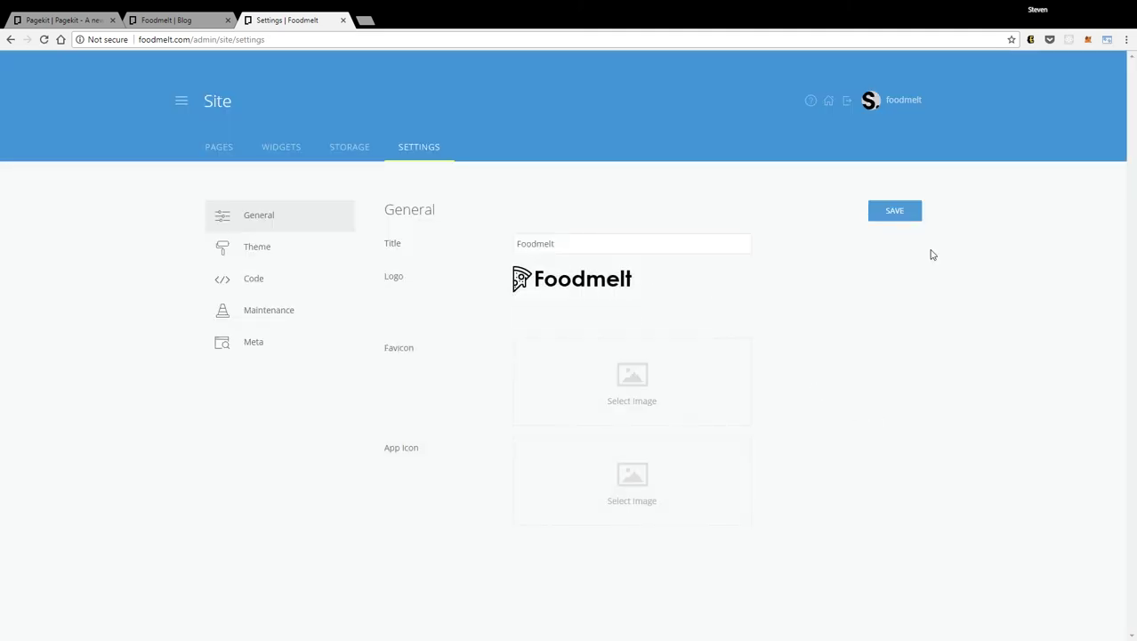
click(893, 219)
- Refresh the live front page and look over it with the new logo
click(183, 19)
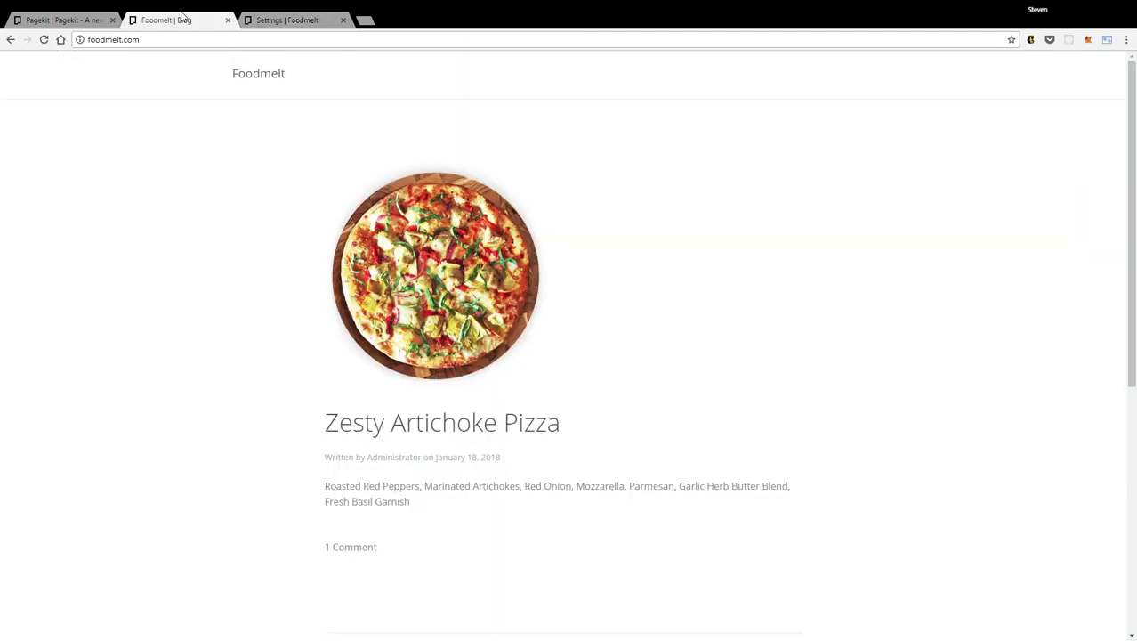
click(43, 39)
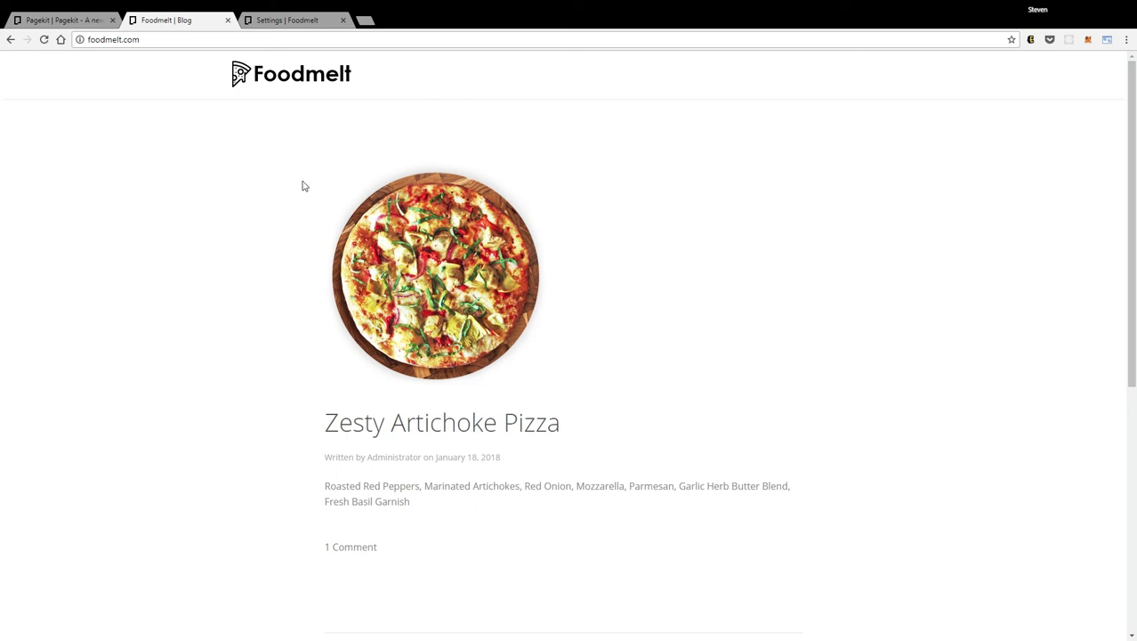
scroll(742, 303, down, 5)
scroll(752, 281, up, 5)
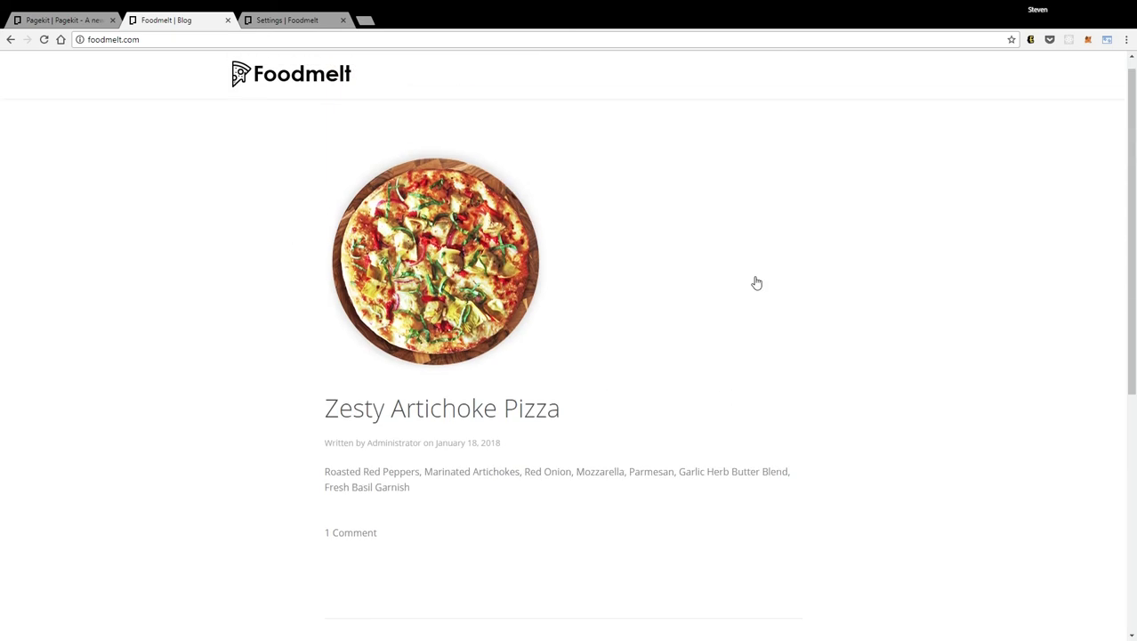